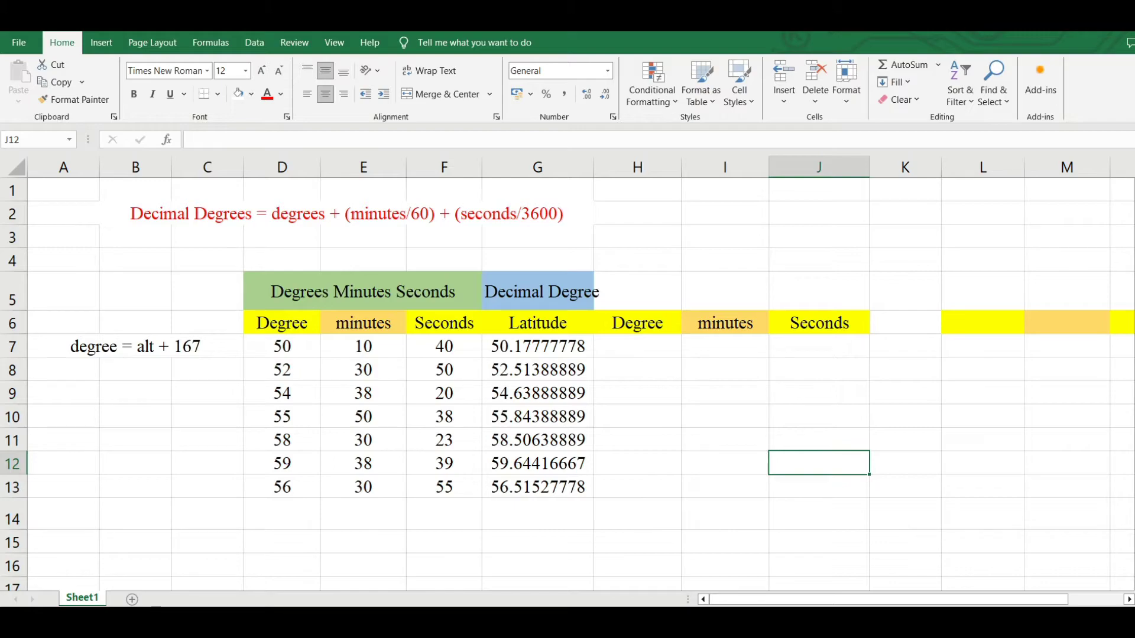
Copy the latitudes in G7:G13 and paste them into H7:H13 as values only.
{"action": "left_click", "coordinate": [532, 539]}
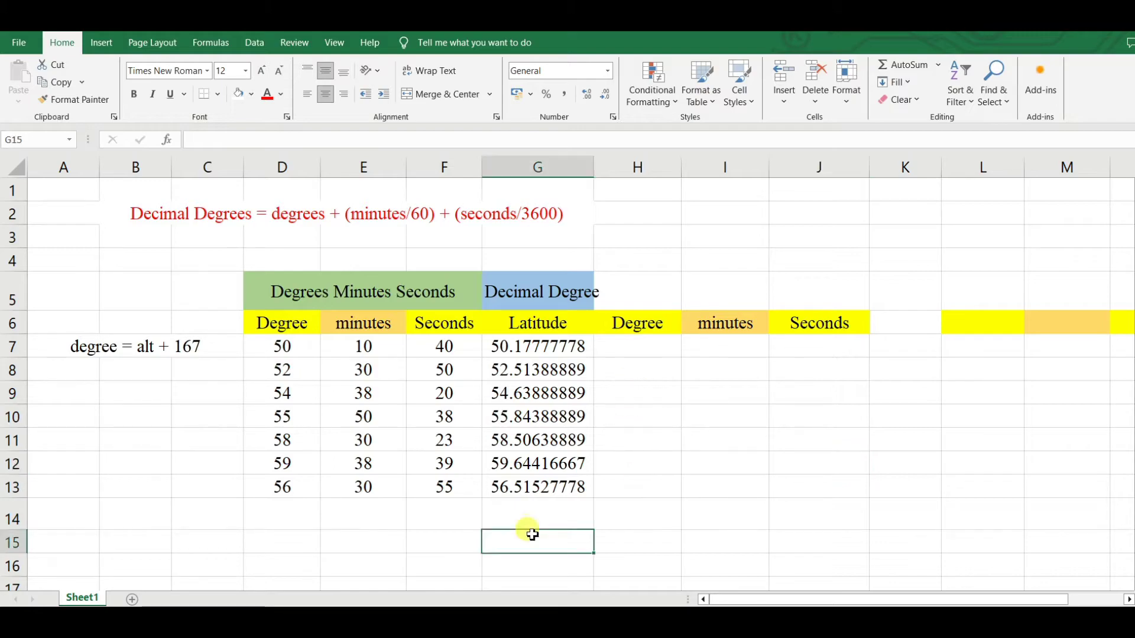
{"action": "left_click", "coordinate": [539, 350]}
{"action": "left_click_drag", "start_coordinate": [541, 417], "coordinate": [519, 486]}
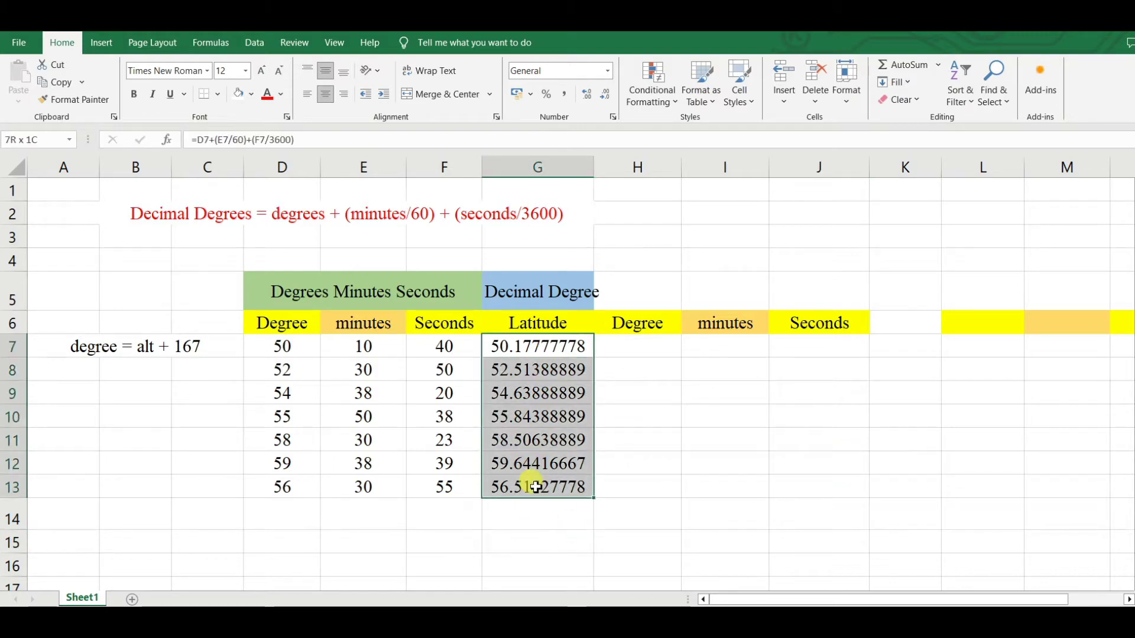
{"action": "right_click", "coordinate": [551, 346]}
{"action": "left_click", "coordinate": [589, 313]}
{"action": "left_click", "coordinate": [641, 345]}
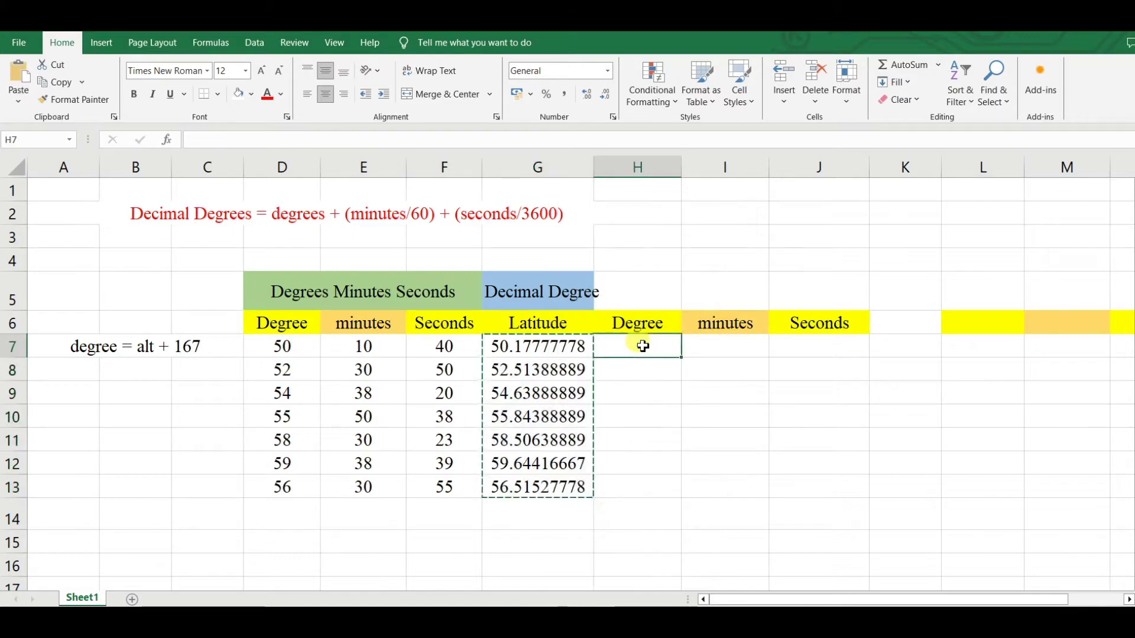
{"action": "right_click", "coordinate": [644, 349]}
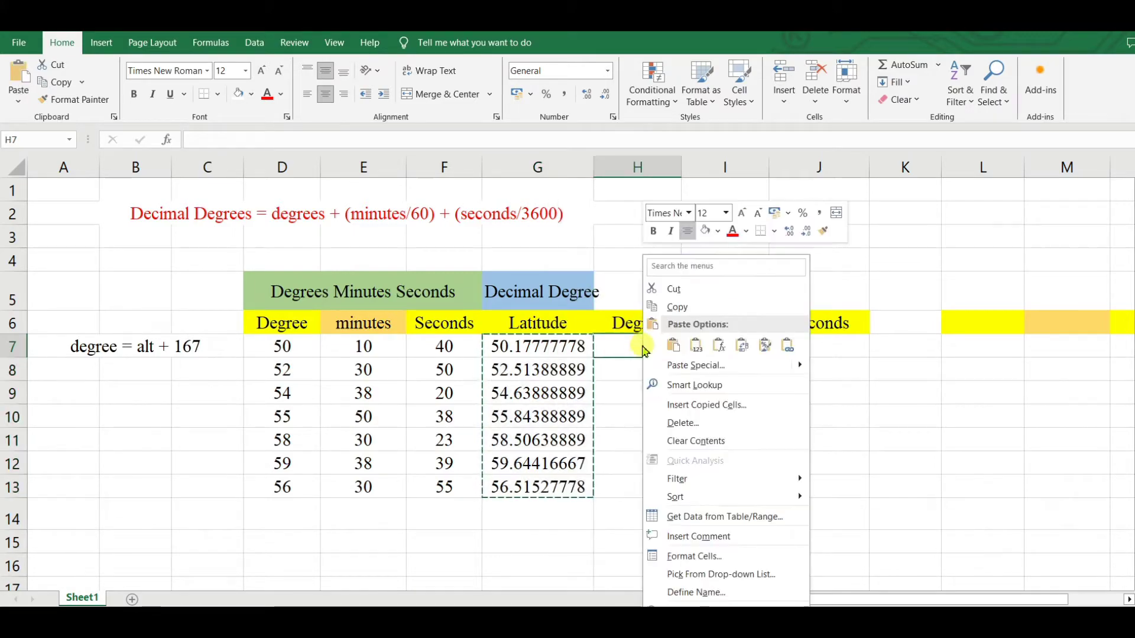
{"action": "left_click", "coordinate": [696, 346]}
Confirm H7 holds a plain value unlike G7's formula, then select H7:H13.
{"action": "left_click", "coordinate": [644, 347]}
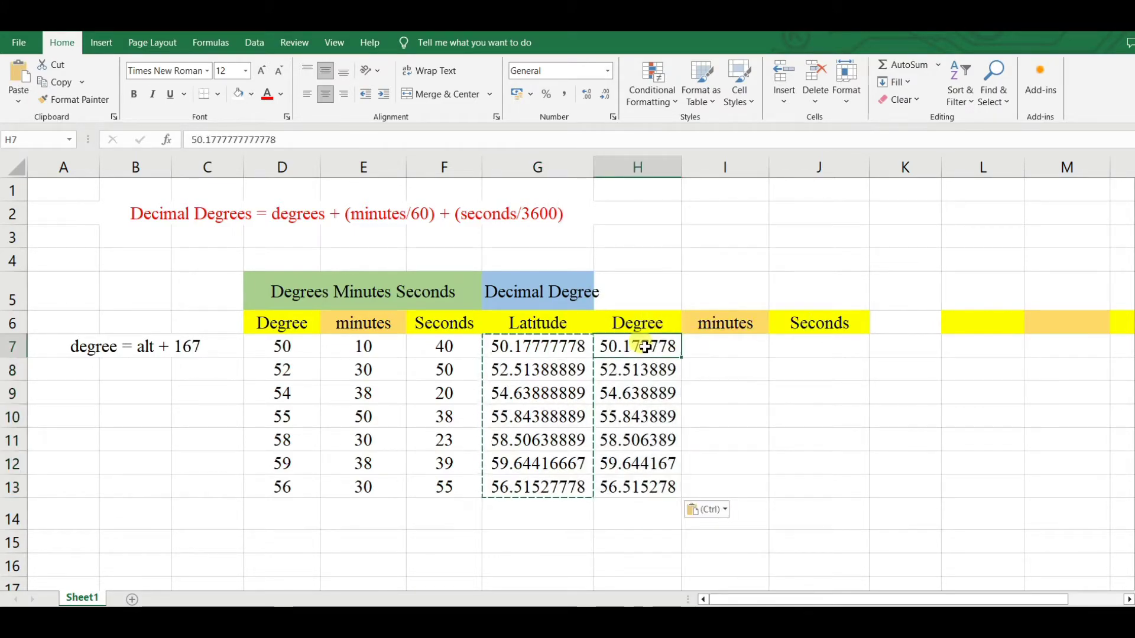
{"action": "left_click", "coordinate": [542, 348]}
{"action": "left_click", "coordinate": [646, 347]}
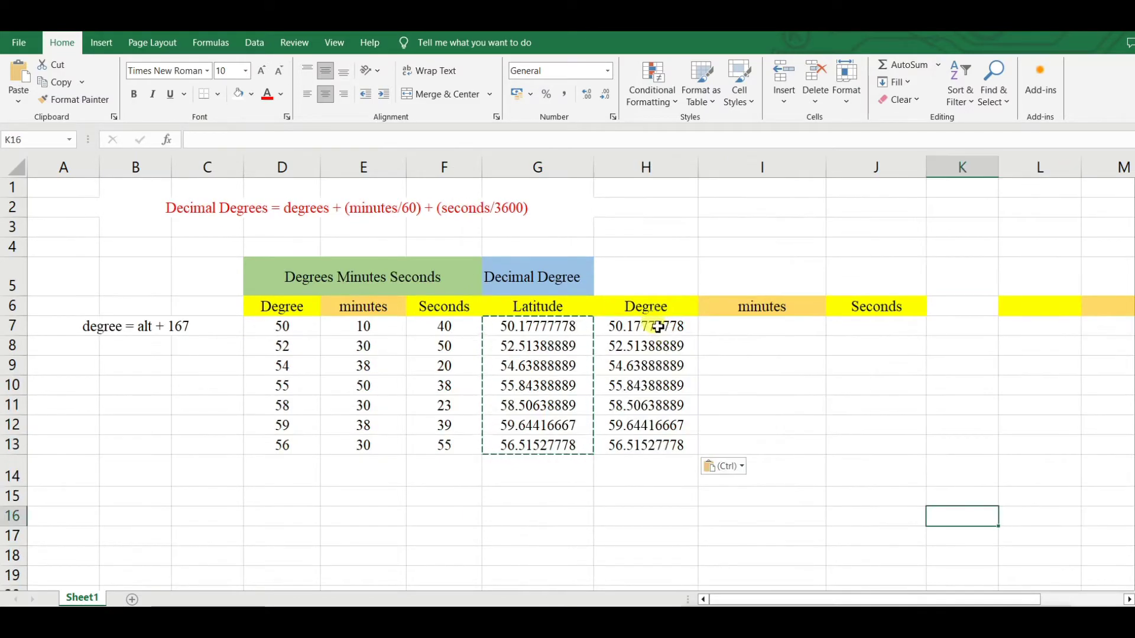
{"action": "left_click", "coordinate": [658, 327]}
{"action": "left_click", "coordinate": [754, 347]}
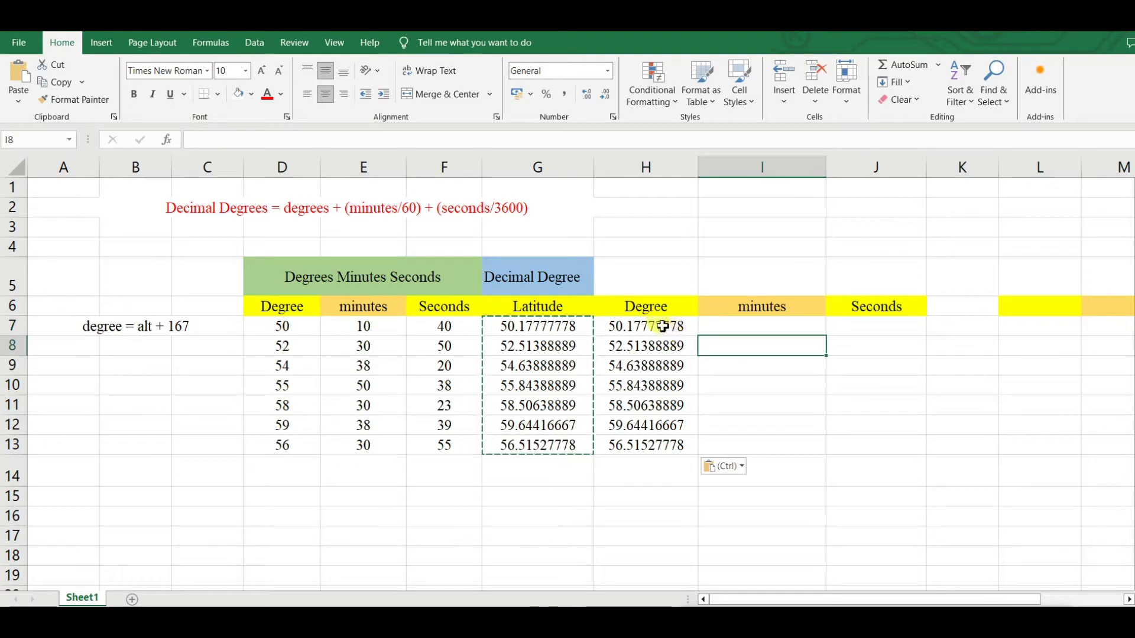
{"action": "left_click_drag", "start_coordinate": [663, 327], "coordinate": [658, 444]}
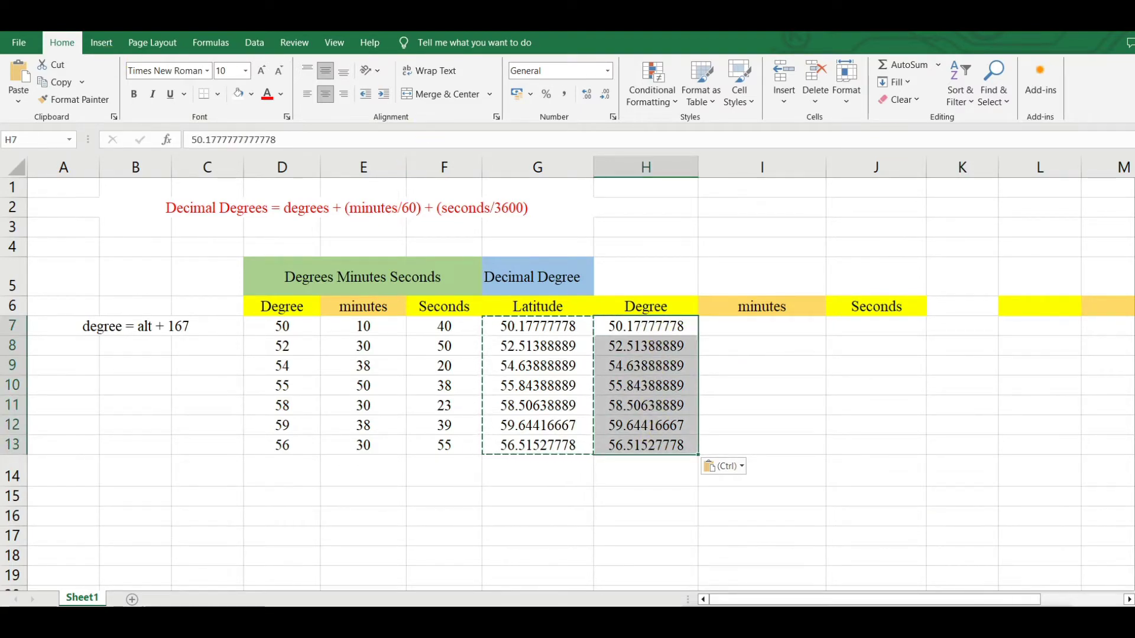
Split H7:H13 with fixed-width Text to Columns into whole degrees and decimal fractions.
{"action": "left_click", "coordinate": [254, 42]}
{"action": "left_click", "coordinate": [602, 95]}
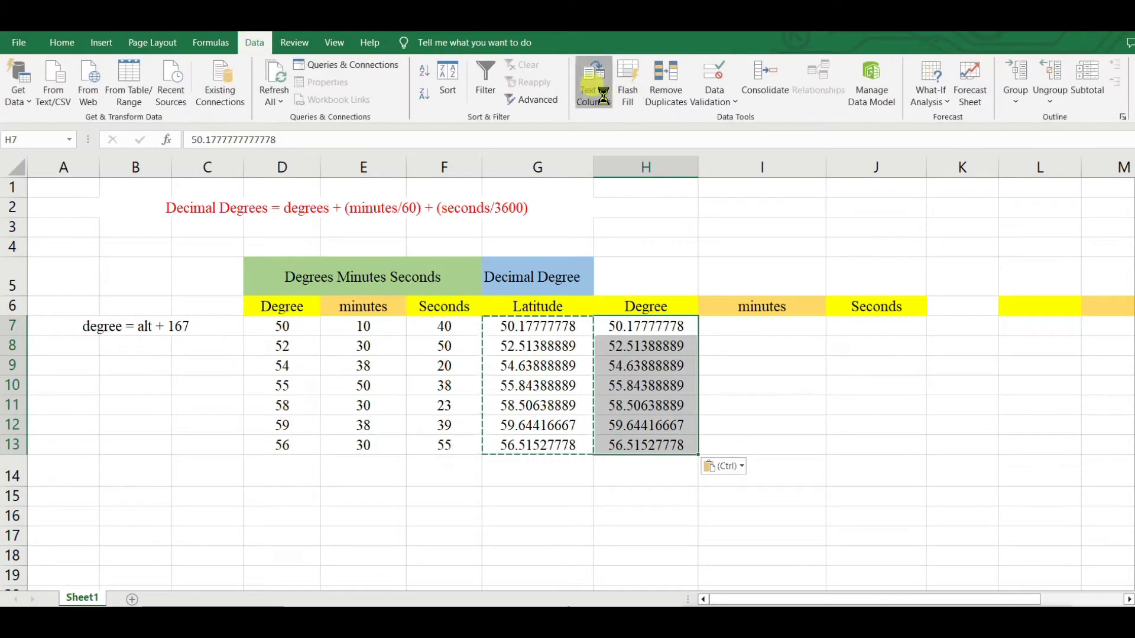
{"action": "left_click", "coordinate": [691, 279]}
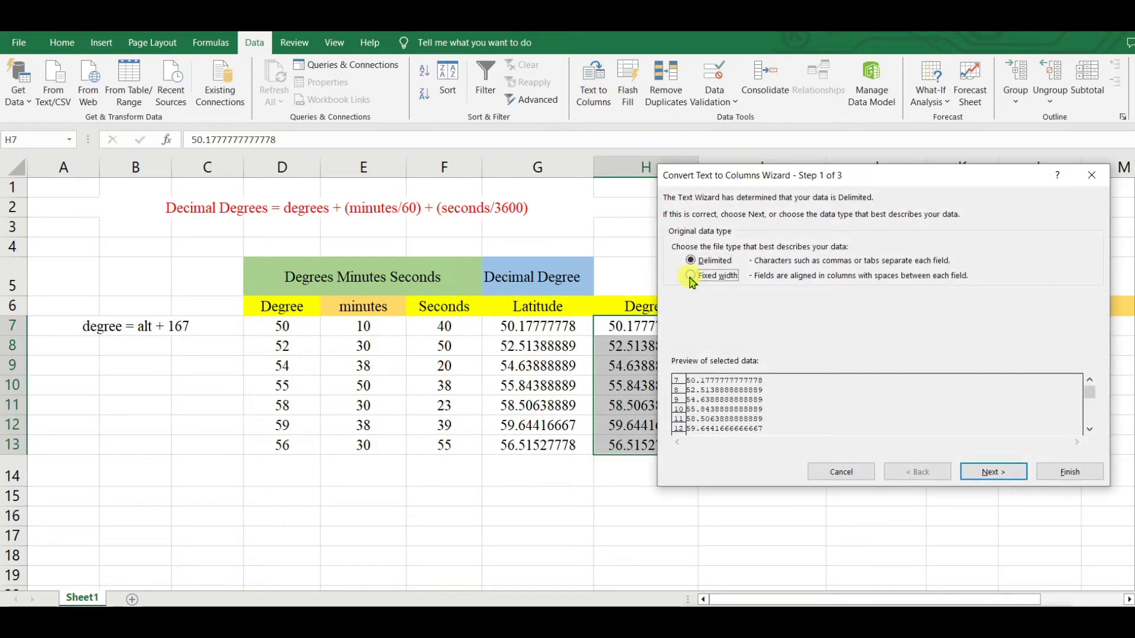
{"action": "left_click", "coordinate": [980, 470]}
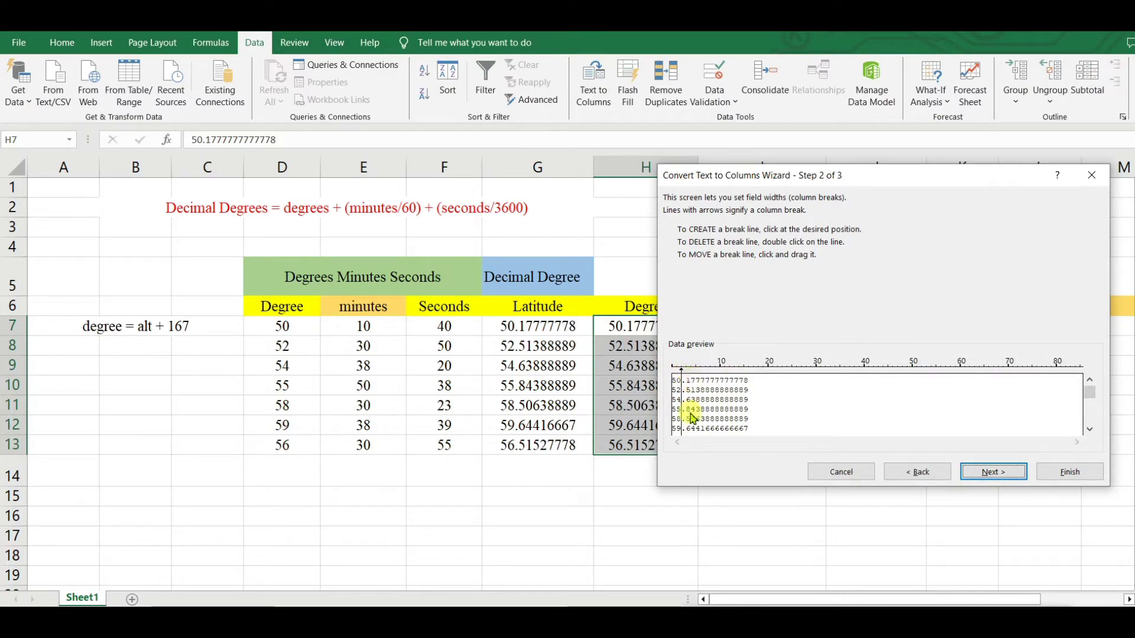
{"action": "left_click", "coordinate": [1007, 476]}
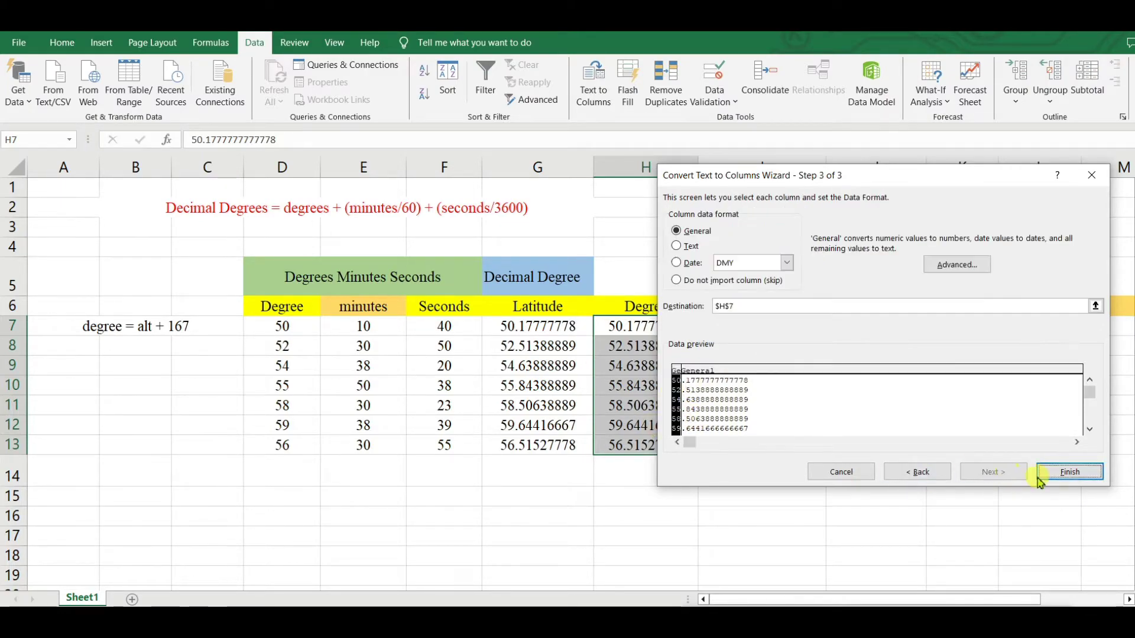
{"action": "left_click", "coordinate": [1069, 473]}
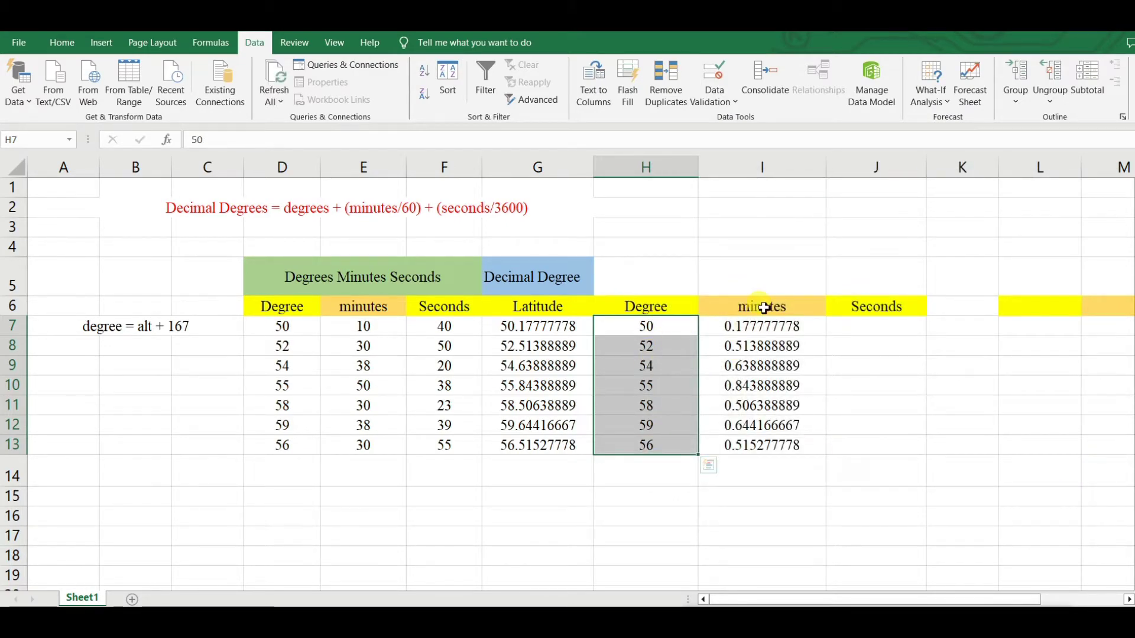
Copy the fractions I7:I13 into helper column L7:L13, then clear I7:I13.
{"action": "left_click", "coordinate": [786, 325]}
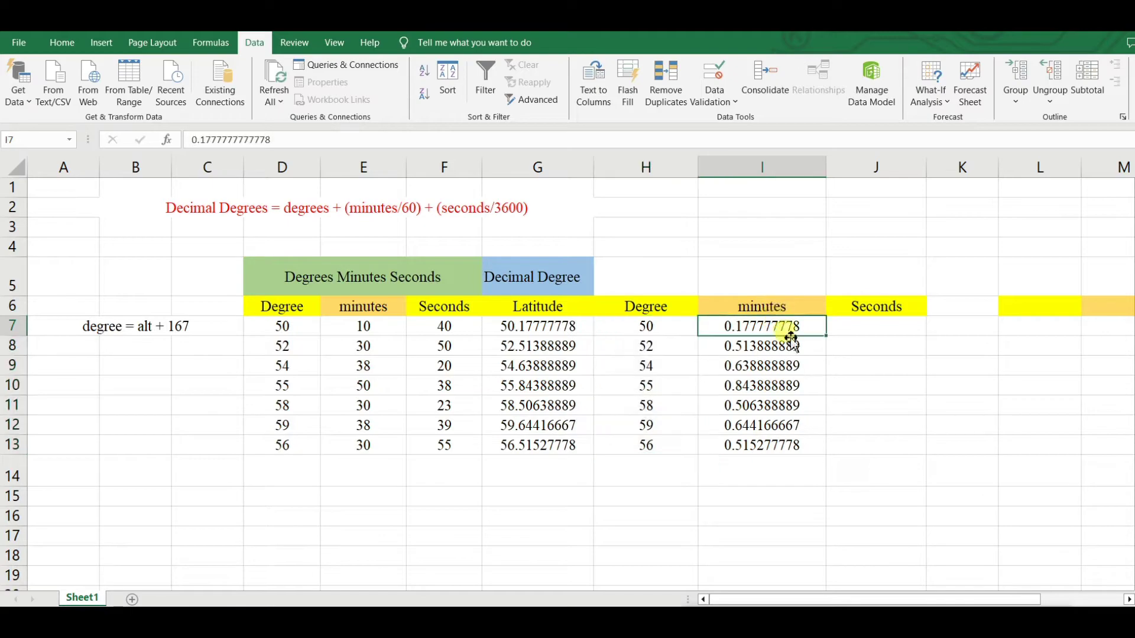
{"action": "left_click_drag", "start_coordinate": [963, 603], "coordinate": [1046, 602]}
{"action": "left_click_drag", "start_coordinate": [547, 326], "coordinate": [543, 440]}
{"action": "right_click", "coordinate": [557, 325]}
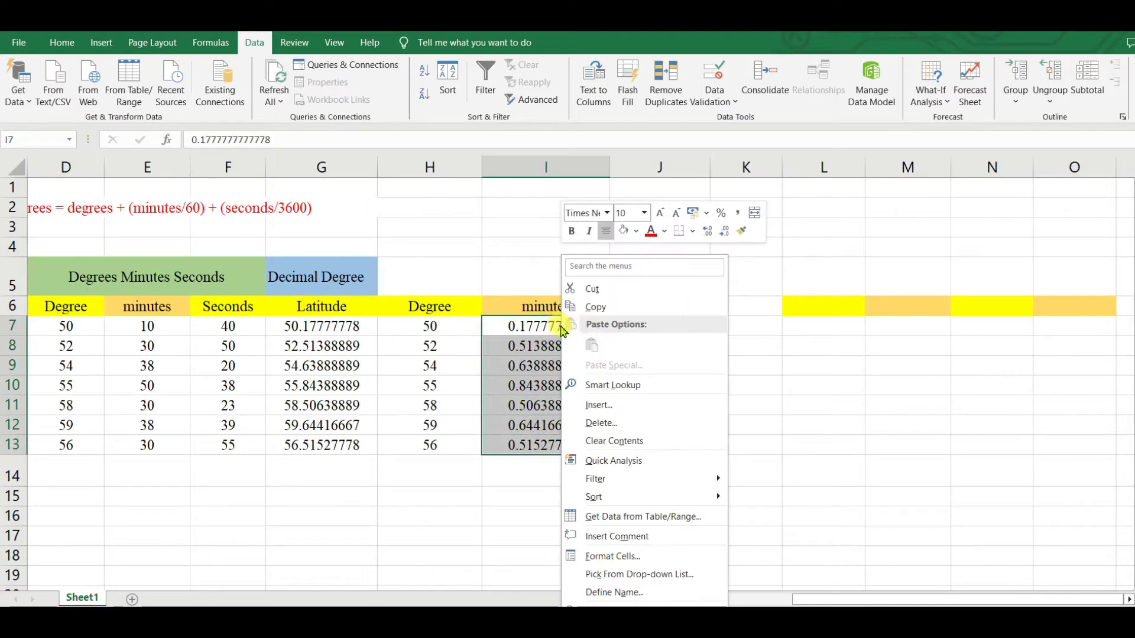
{"action": "left_click", "coordinate": [588, 309]}
{"action": "left_click", "coordinate": [785, 327]}
{"action": "key", "text": "ctrl+v"}
{"action": "left_click_drag", "start_coordinate": [547, 326], "coordinate": [547, 434]}
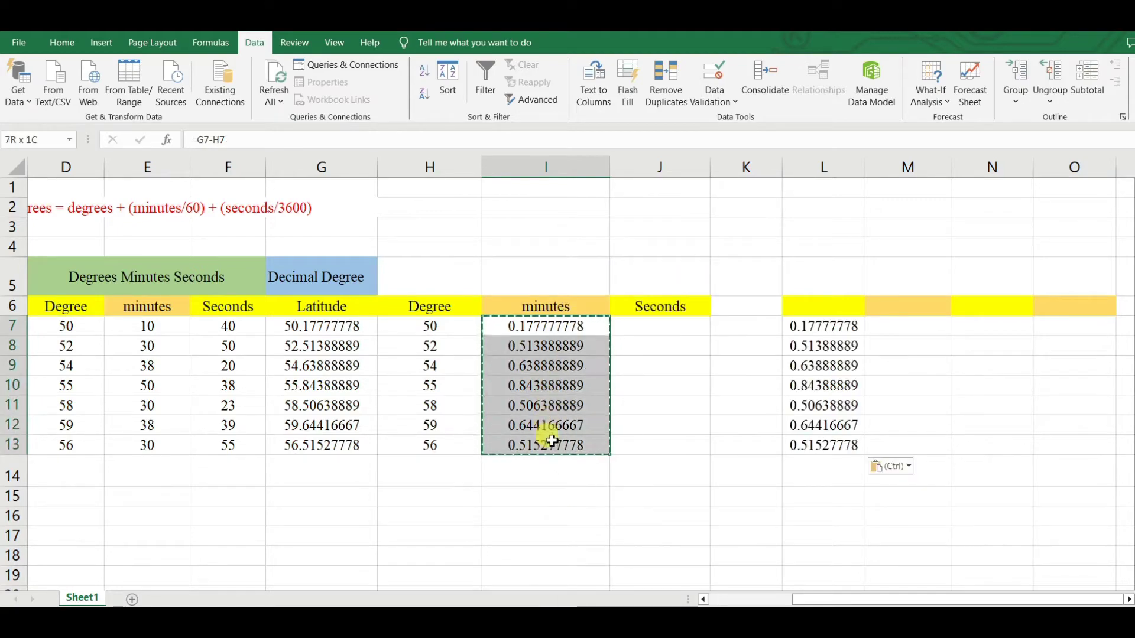
{"action": "key", "text": "Delete"}
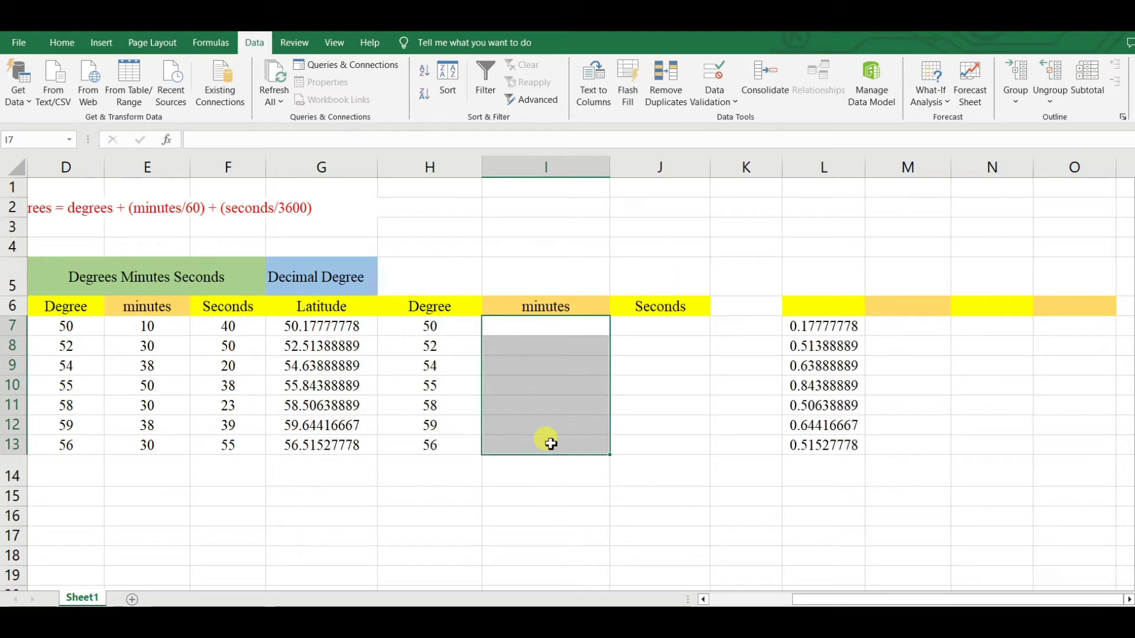
Enter =L7*60 in M7 and fill it down to M13.
{"action": "left_click", "coordinate": [899, 328]}
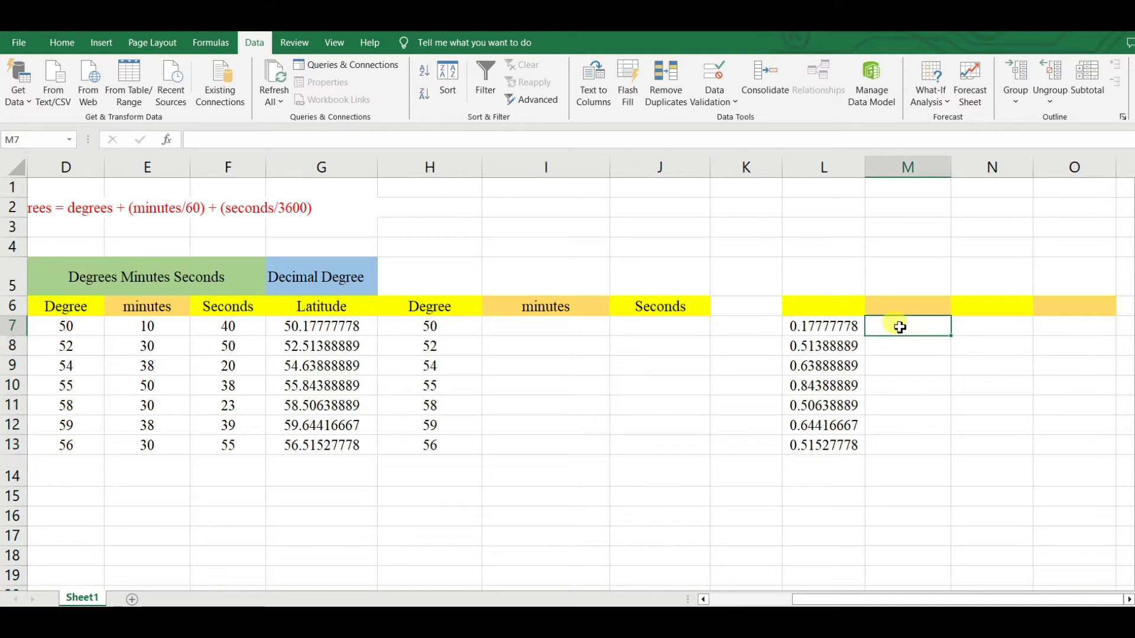
{"action": "type", "text": "="}
{"action": "left_click", "coordinate": [812, 325]}
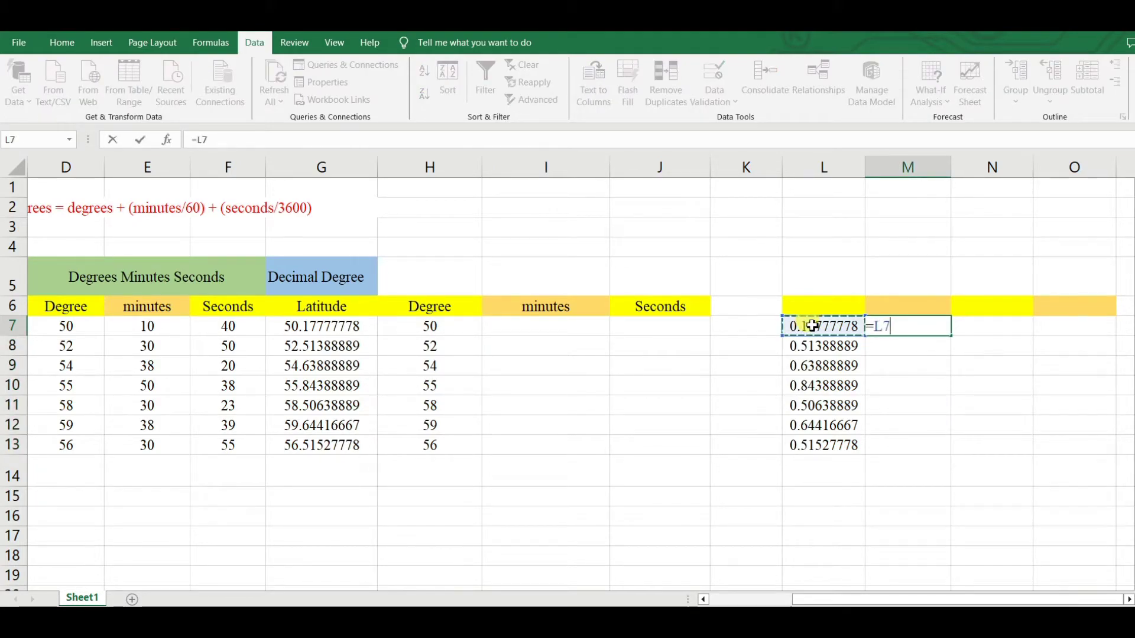
{"action": "type", "text": "*60"}
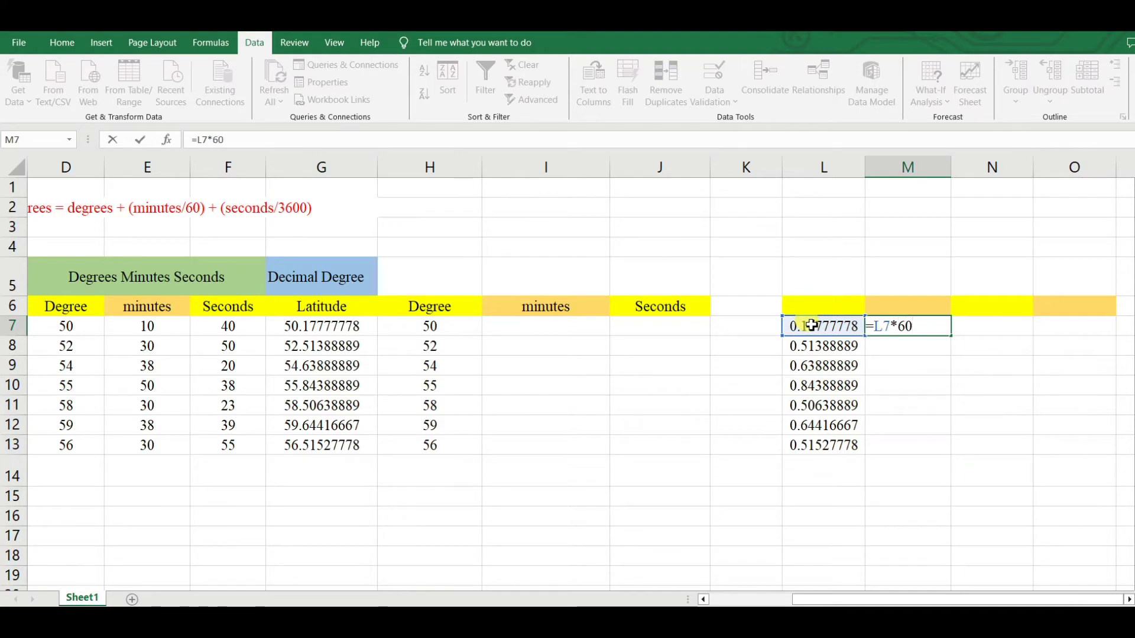
{"action": "key", "text": "Return"}
{"action": "left_click", "coordinate": [917, 327]}
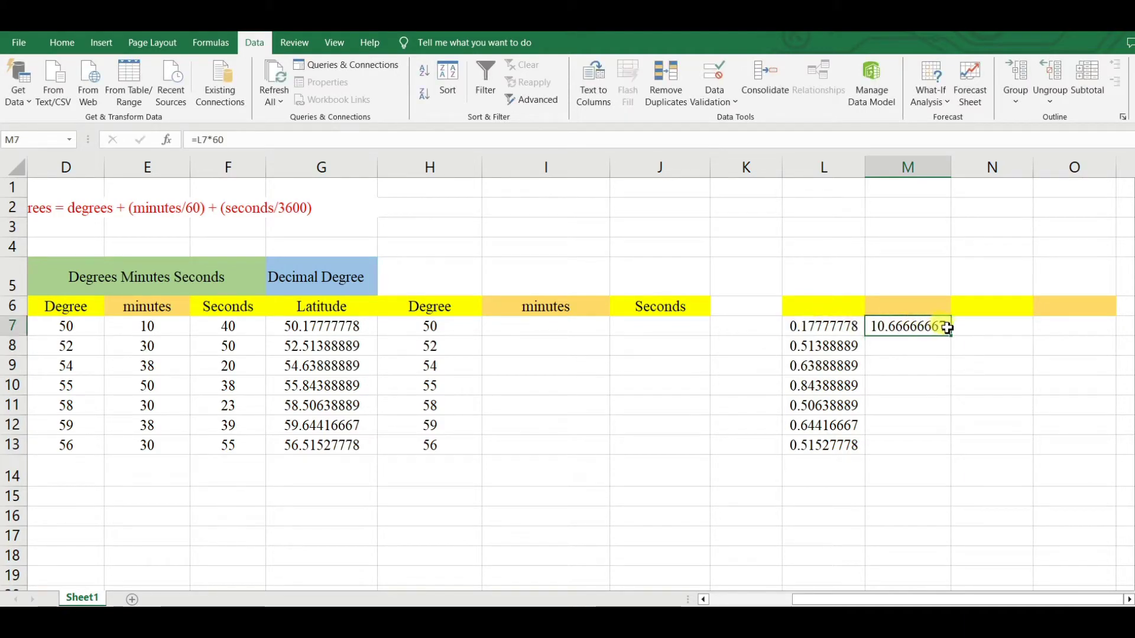
{"action": "left_click_drag", "start_coordinate": [950, 335], "coordinate": [932, 443]}
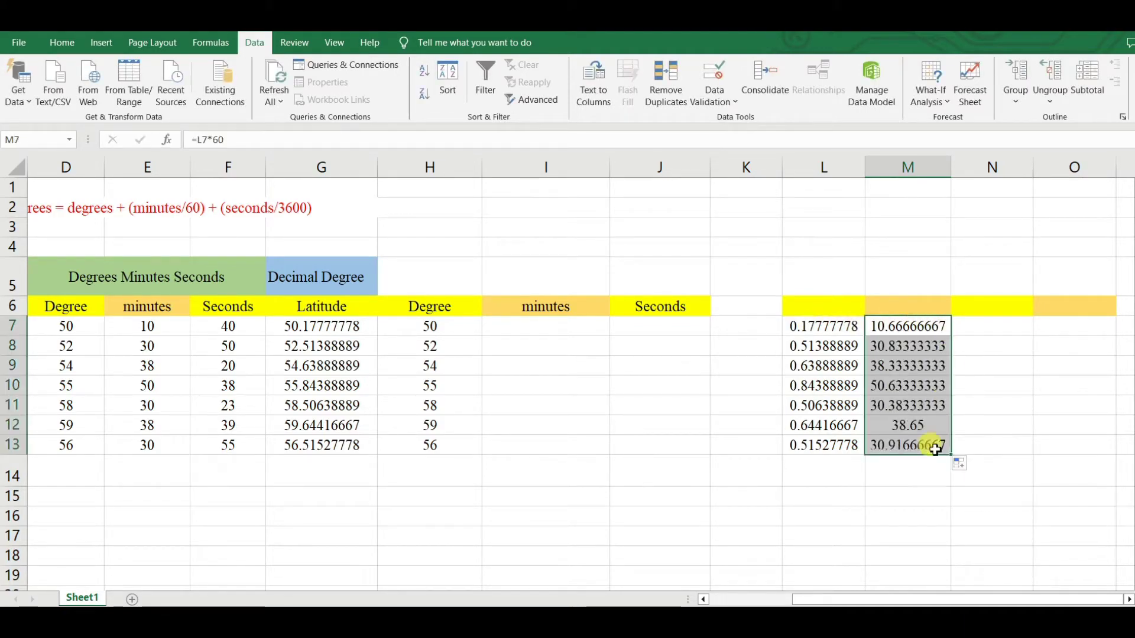
{"action": "left_click", "coordinate": [917, 479]}
Copy M7:M13 and paste the minutes into I7:I13 as values.
{"action": "left_click_drag", "start_coordinate": [915, 324], "coordinate": [908, 440]}
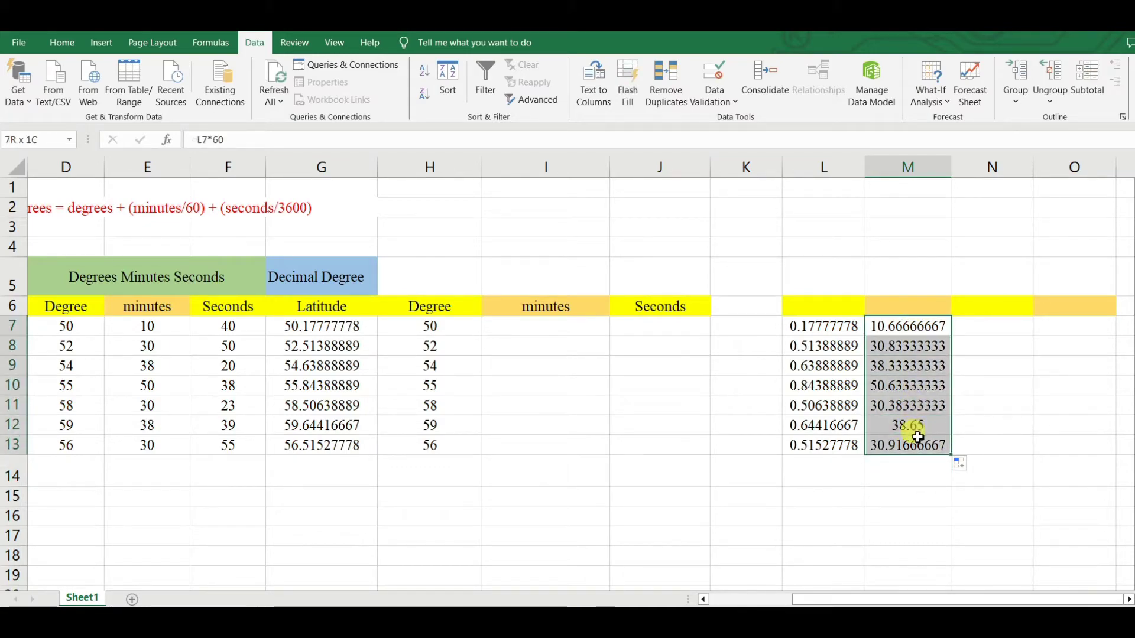
{"action": "right_click", "coordinate": [914, 327]}
{"action": "left_click", "coordinate": [929, 307]}
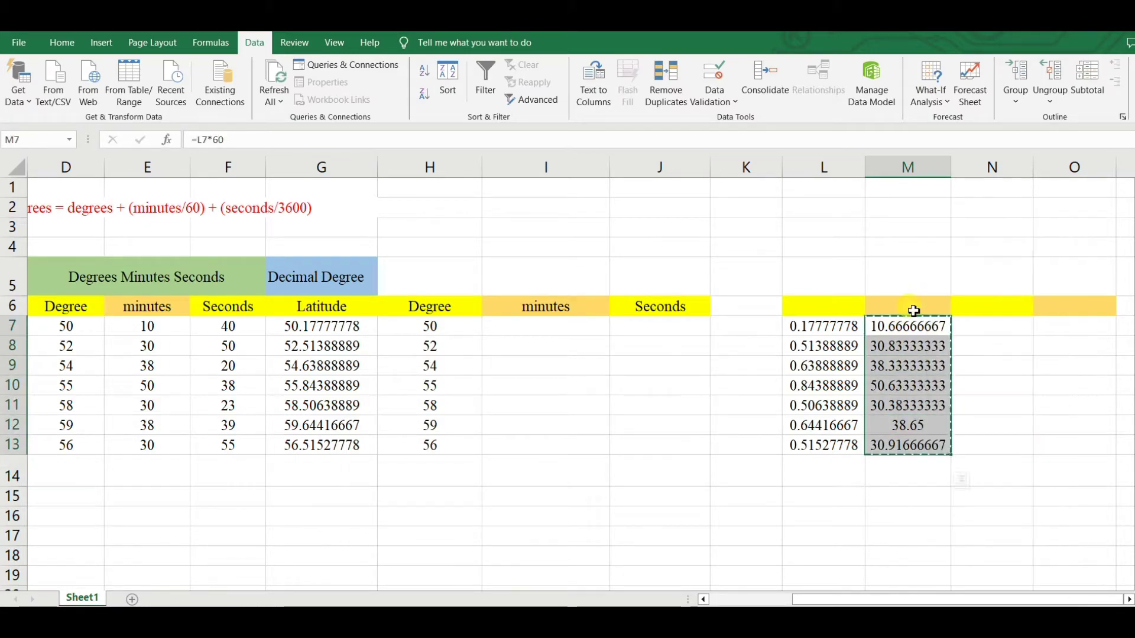
{"action": "left_click", "coordinate": [529, 323]}
{"action": "right_click", "coordinate": [530, 323]}
{"action": "left_click", "coordinate": [577, 349]}
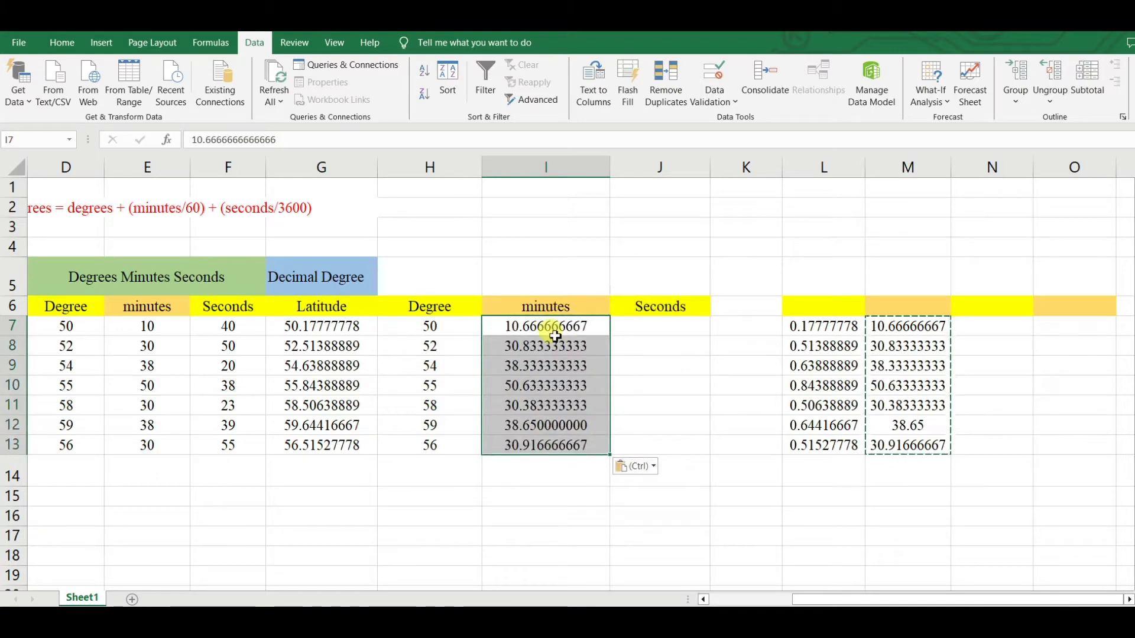
{"action": "left_click", "coordinate": [567, 514]}
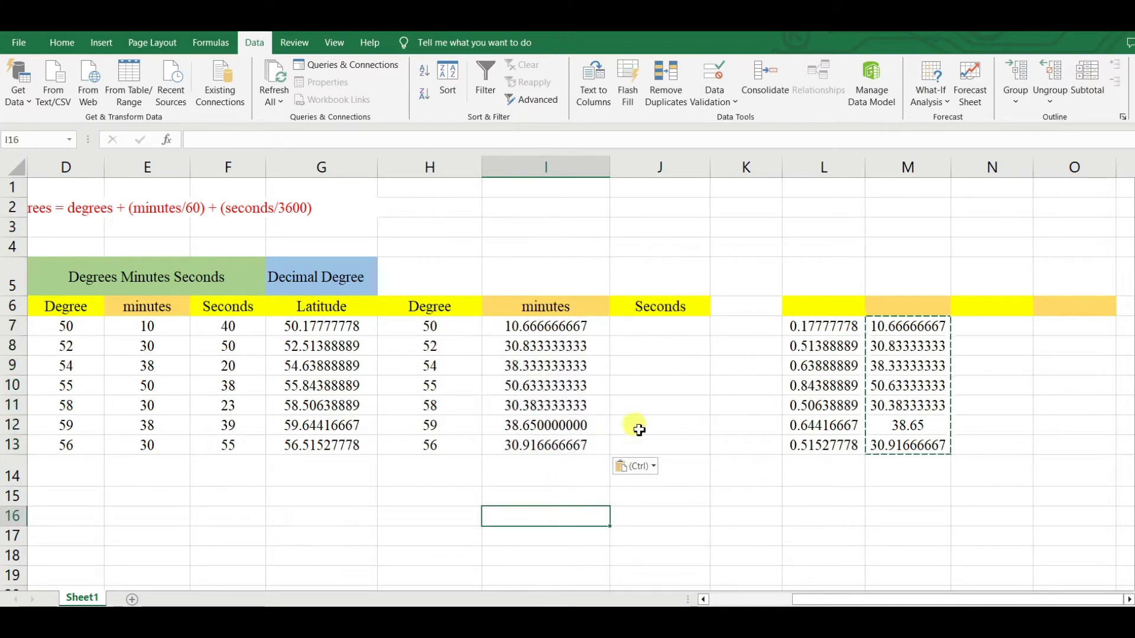
Split minutes I7:I13 with fixed-width Text to Columns into whole minutes and Seconds fractions.
{"action": "left_click_drag", "start_coordinate": [560, 325], "coordinate": [556, 445]}
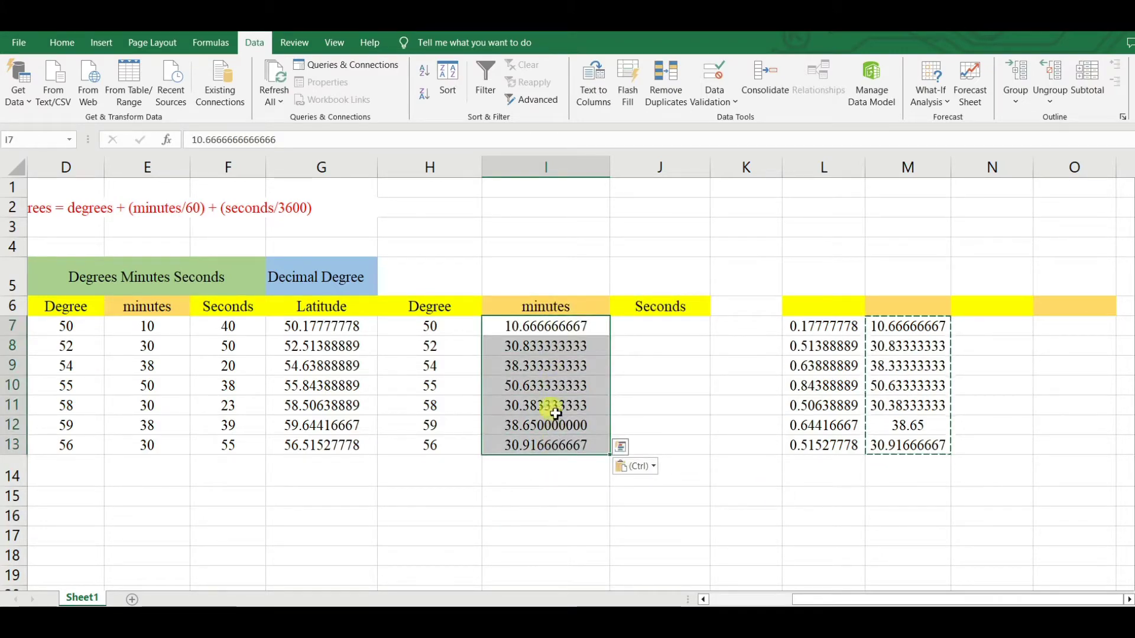
{"action": "left_click", "coordinate": [591, 89]}
{"action": "left_click", "coordinate": [693, 278]}
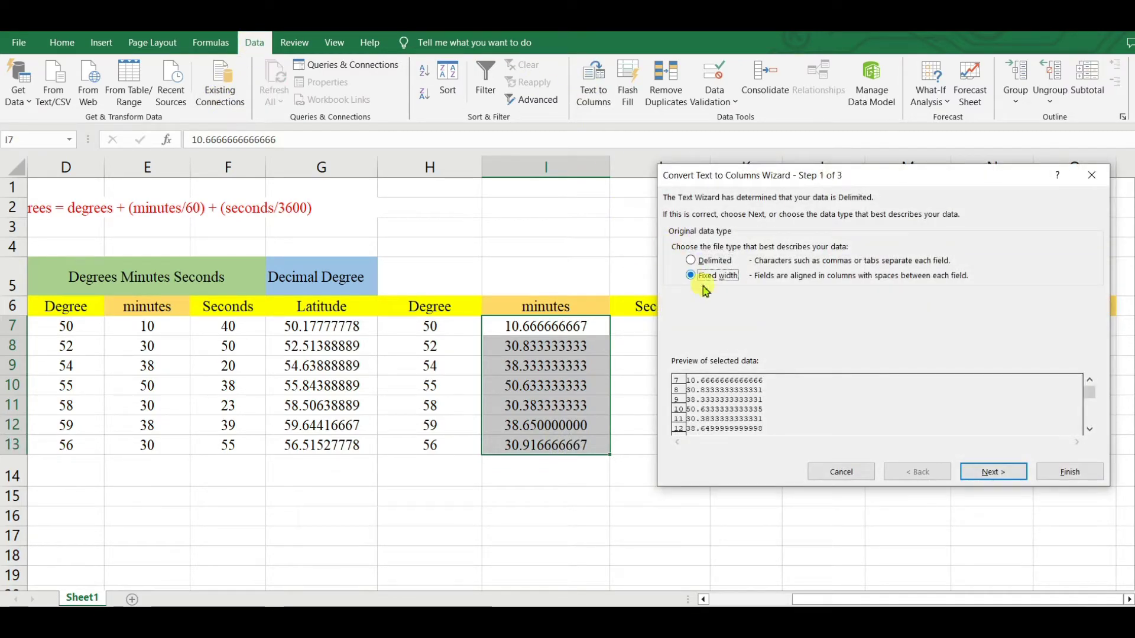
{"action": "left_click", "coordinate": [998, 473]}
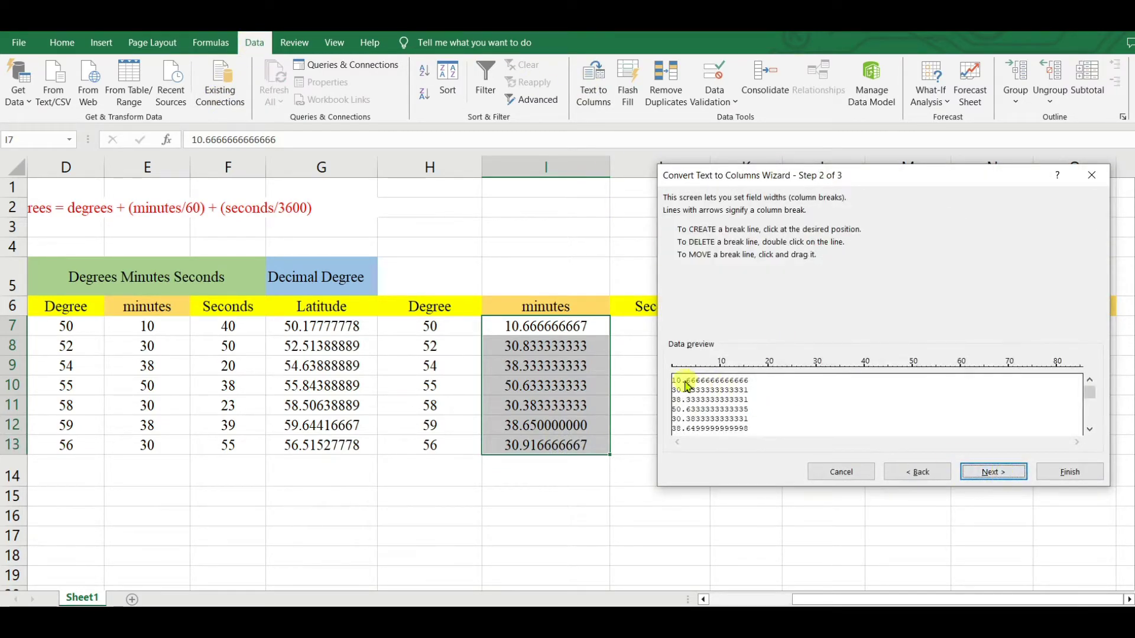
{"action": "left_click", "coordinate": [1005, 471]}
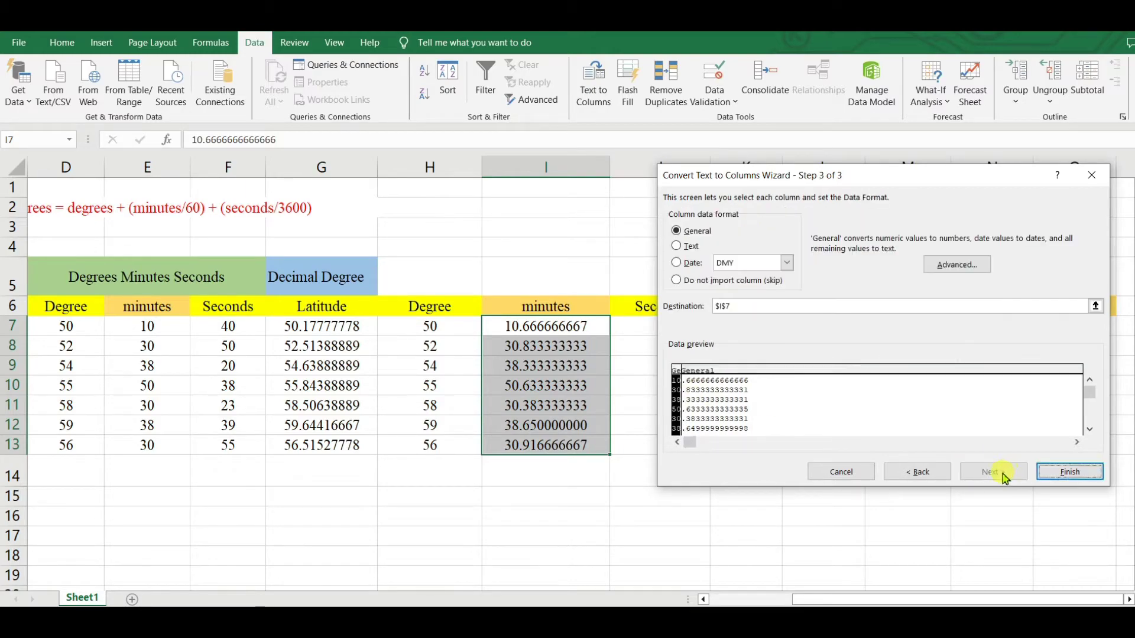
{"action": "left_click", "coordinate": [1084, 471]}
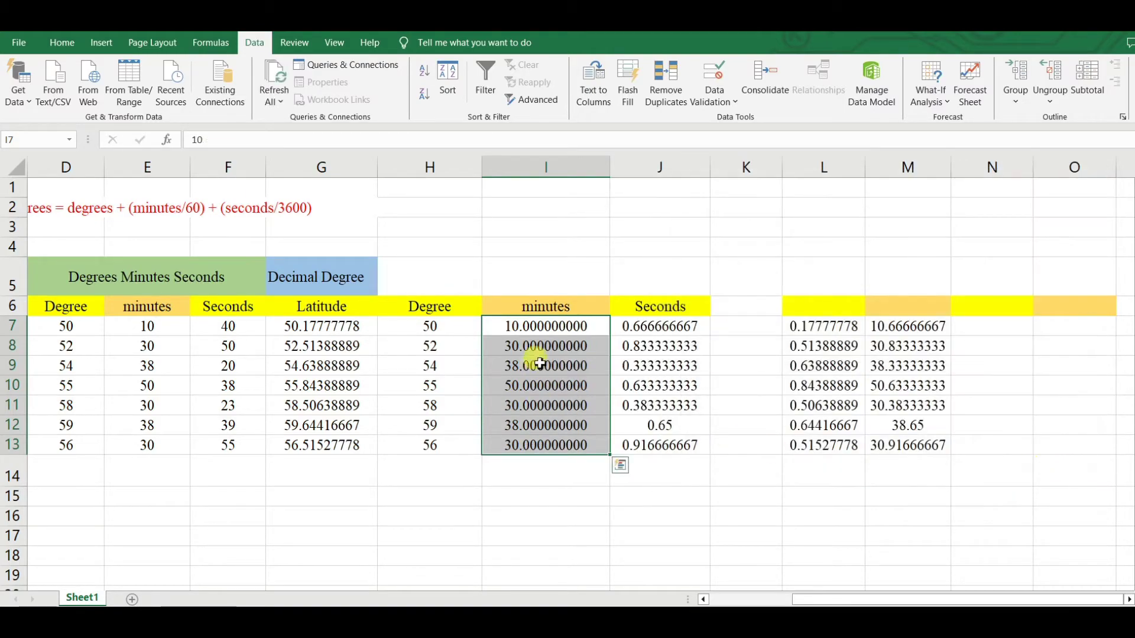
Decrease the decimals on I7:I13 until the minutes show as whole numbers like 10, 30, 38.
{"action": "left_click_drag", "start_coordinate": [556, 326], "coordinate": [567, 447]}
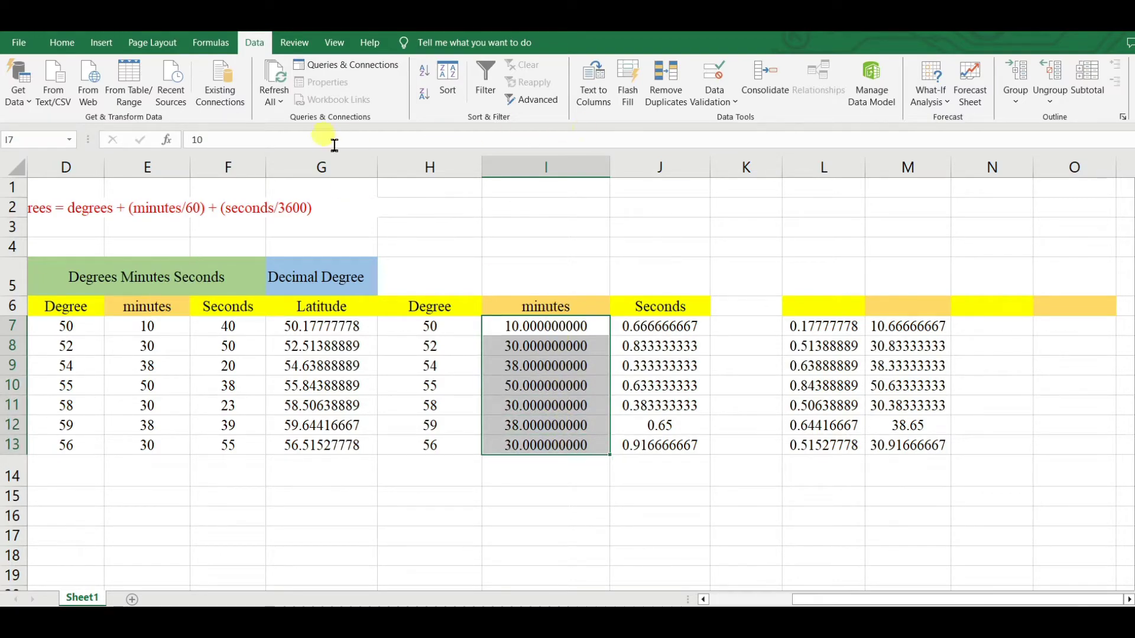
{"action": "left_click", "coordinate": [60, 42]}
{"action": "left_click", "coordinate": [600, 100]}
{"action": "left_click", "coordinate": [603, 99]}
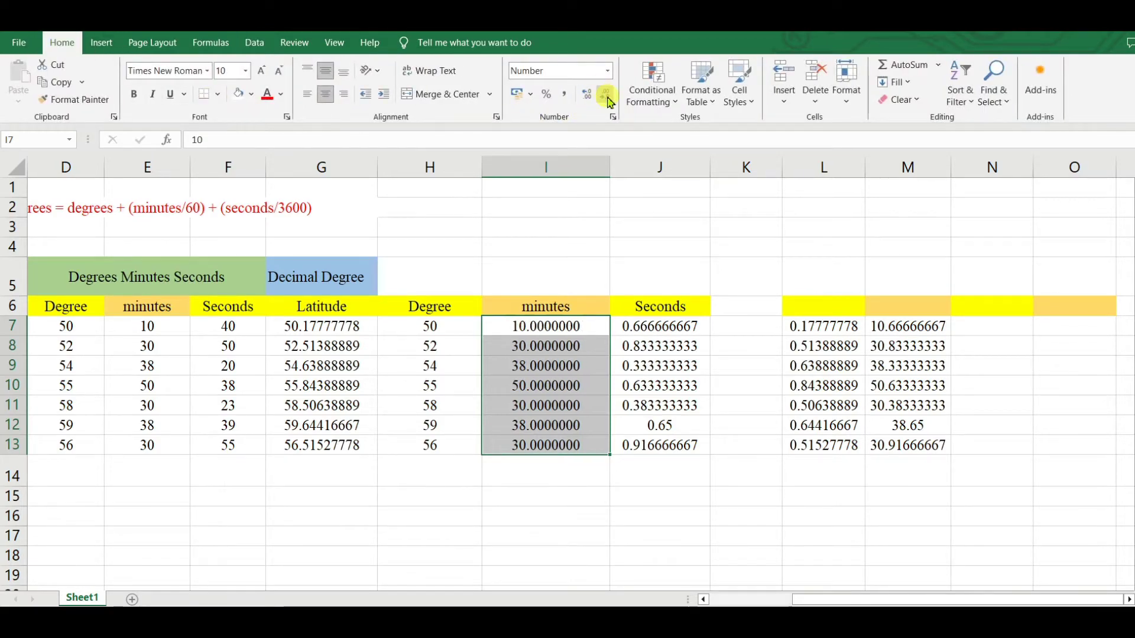
{"action": "left_click", "coordinate": [605, 100]}
{"action": "left_click", "coordinate": [605, 100]}
{"action": "left_click", "coordinate": [605, 99]}
{"action": "left_click", "coordinate": [607, 100]}
{"action": "left_click", "coordinate": [608, 100]}
{"action": "left_click", "coordinate": [609, 102]}
{"action": "left_click", "coordinate": [609, 101]}
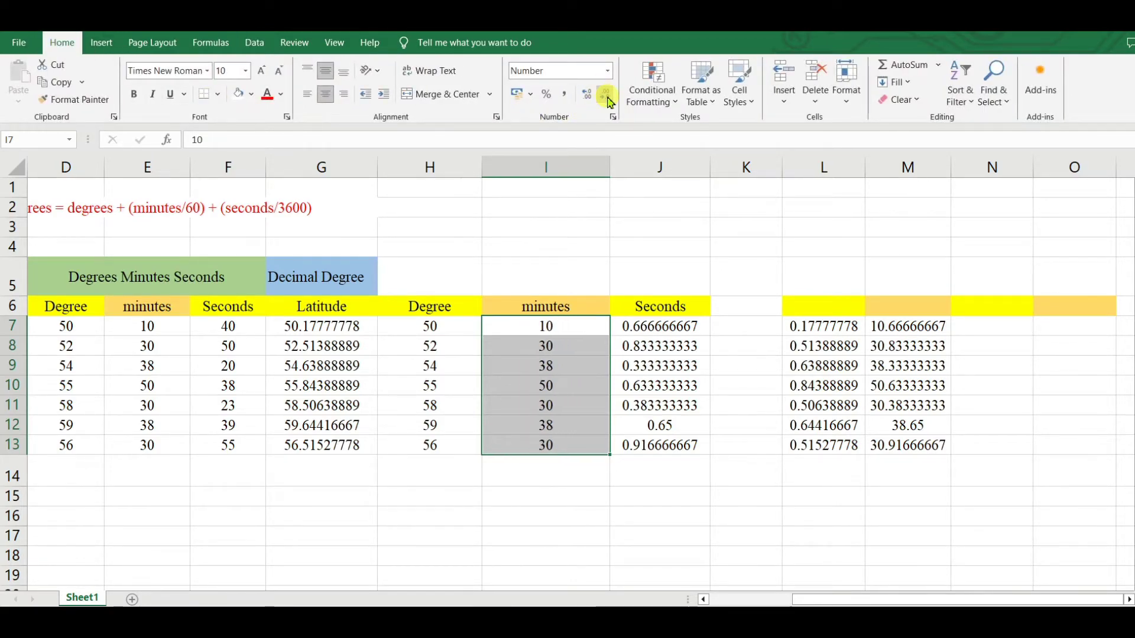
{"action": "left_click", "coordinate": [587, 96]}
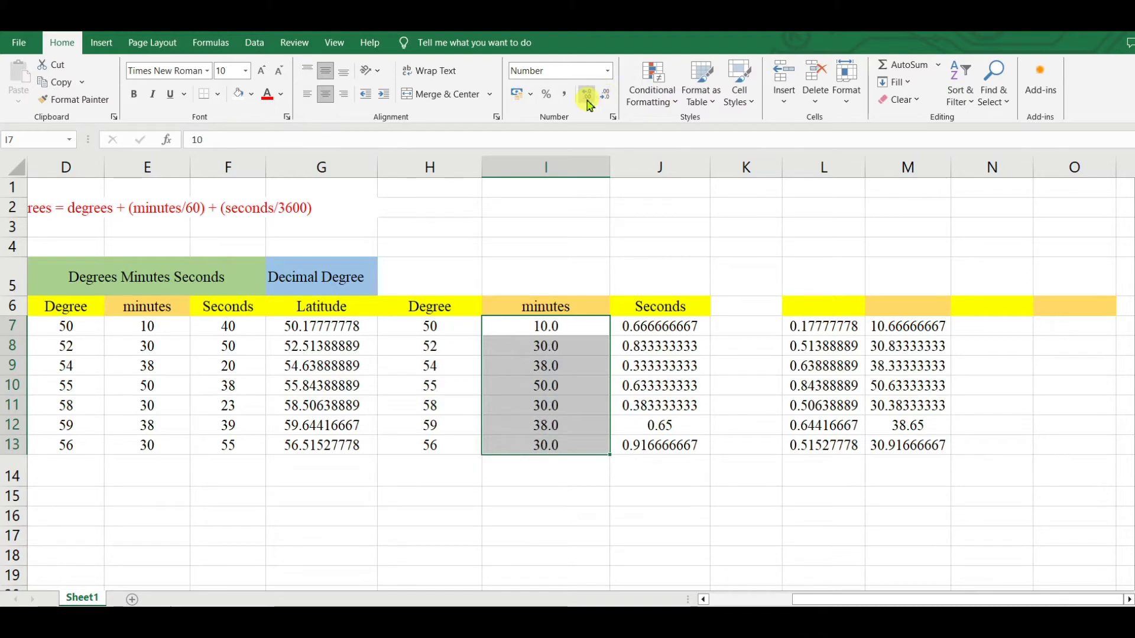
{"action": "left_click", "coordinate": [608, 102]}
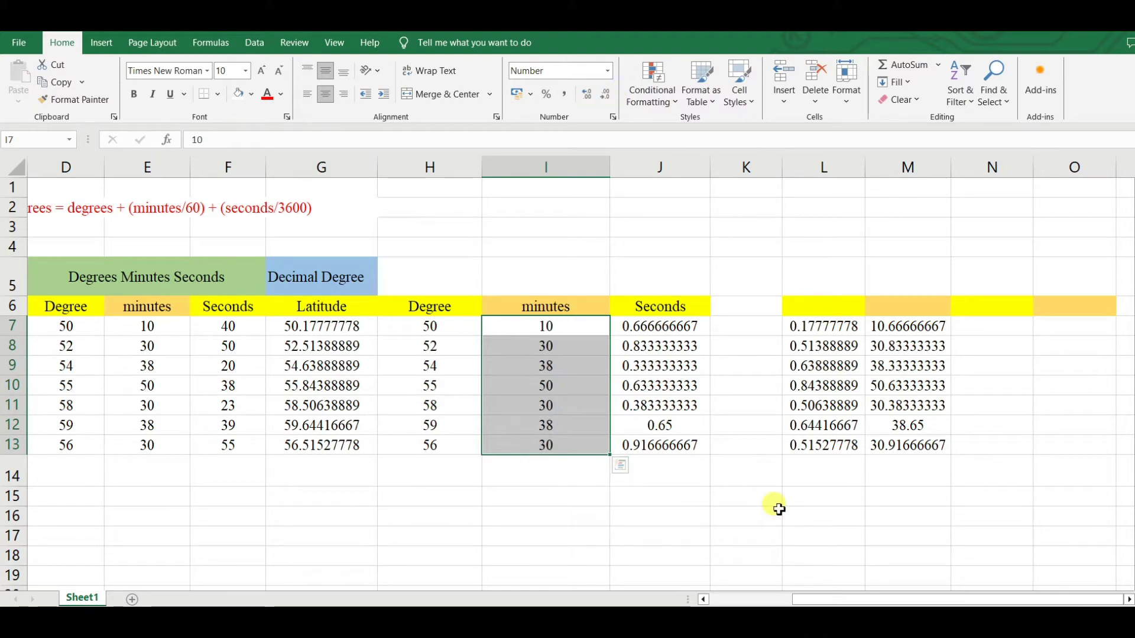
{"action": "left_click", "coordinate": [792, 532]}
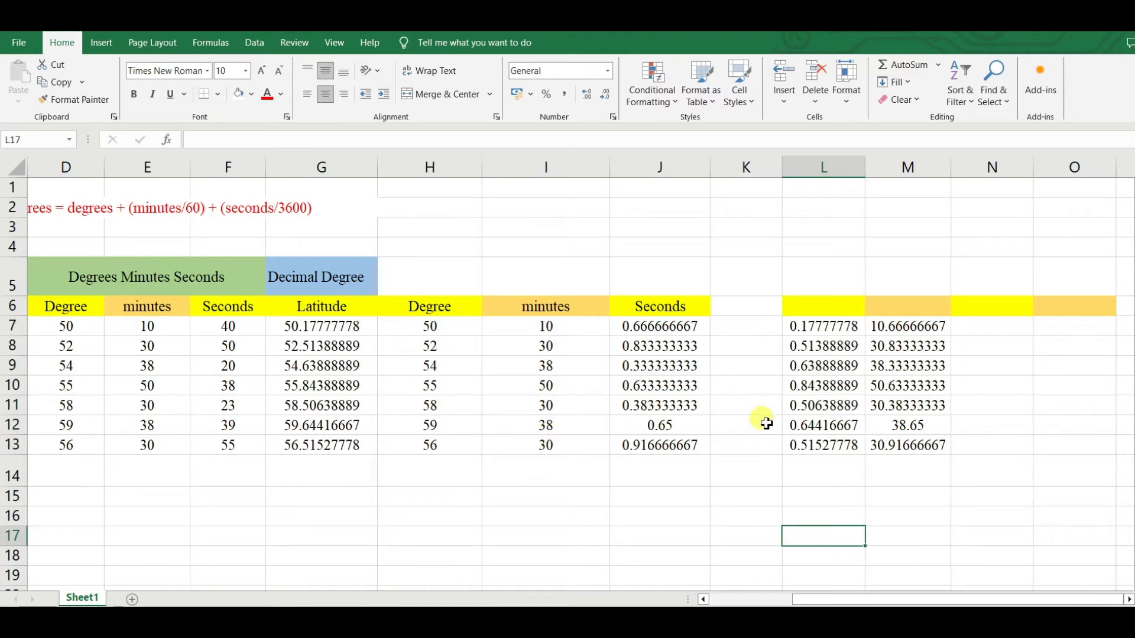
Clear the old helper values in M7:M13 and L7:L13.
{"action": "left_click_drag", "start_coordinate": [900, 336], "coordinate": [919, 446]}
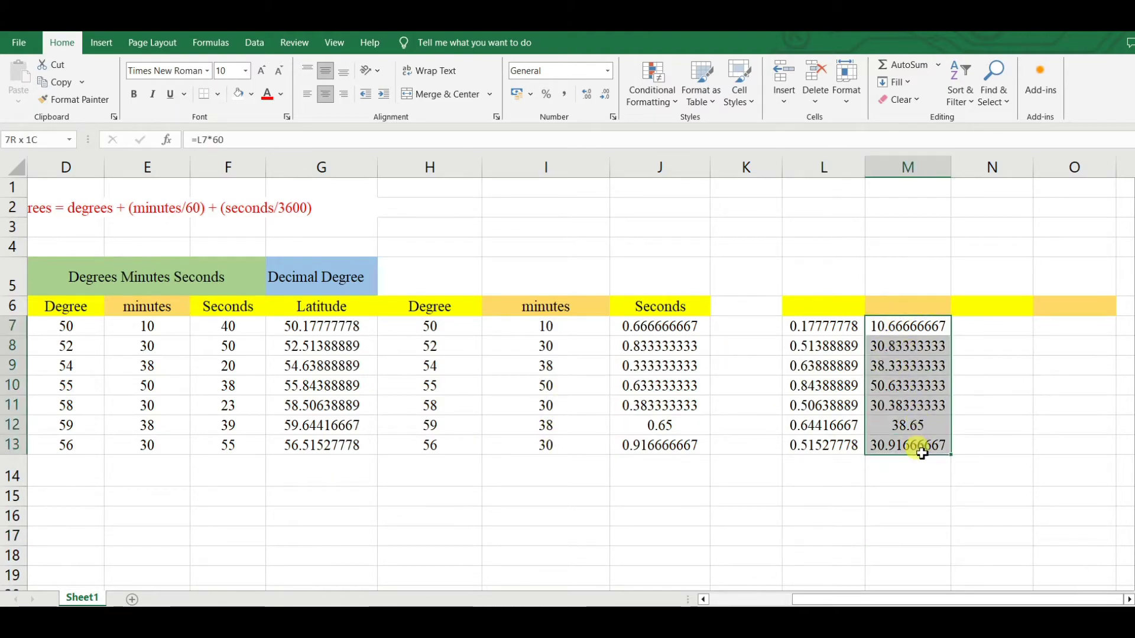
{"action": "key", "text": "Delete"}
{"action": "left_click_drag", "start_coordinate": [824, 326], "coordinate": [823, 443]}
{"action": "key", "text": "Delete"}
{"action": "left_click", "coordinate": [791, 532]}
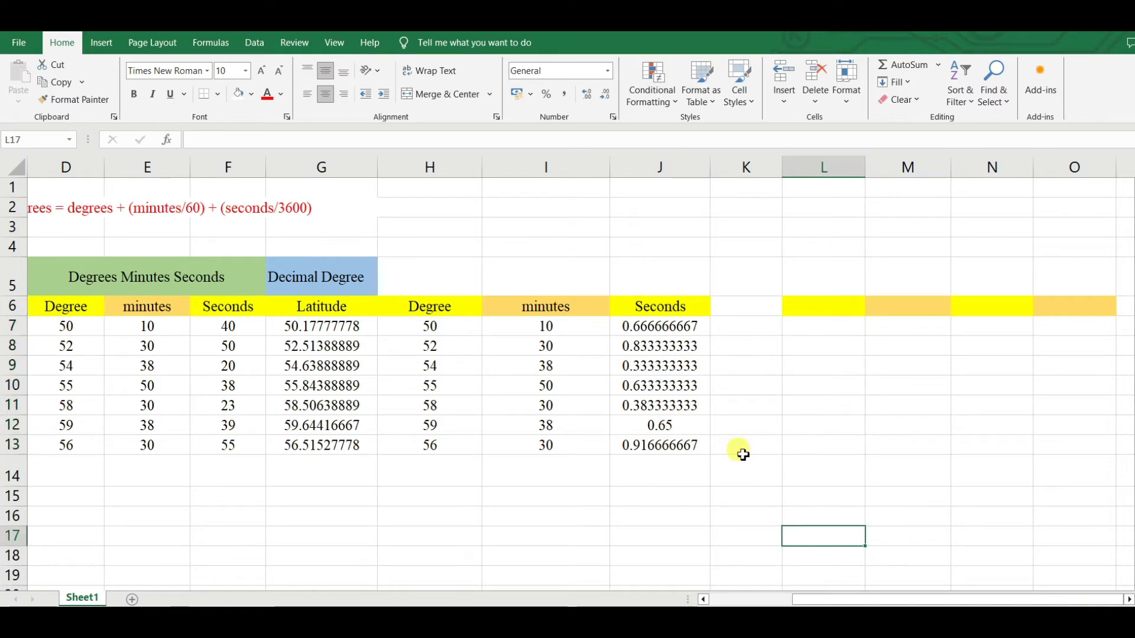
Copy the seconds fractions J7:J13 and paste them as values into L7:L13.
{"action": "left_click", "coordinate": [669, 324]}
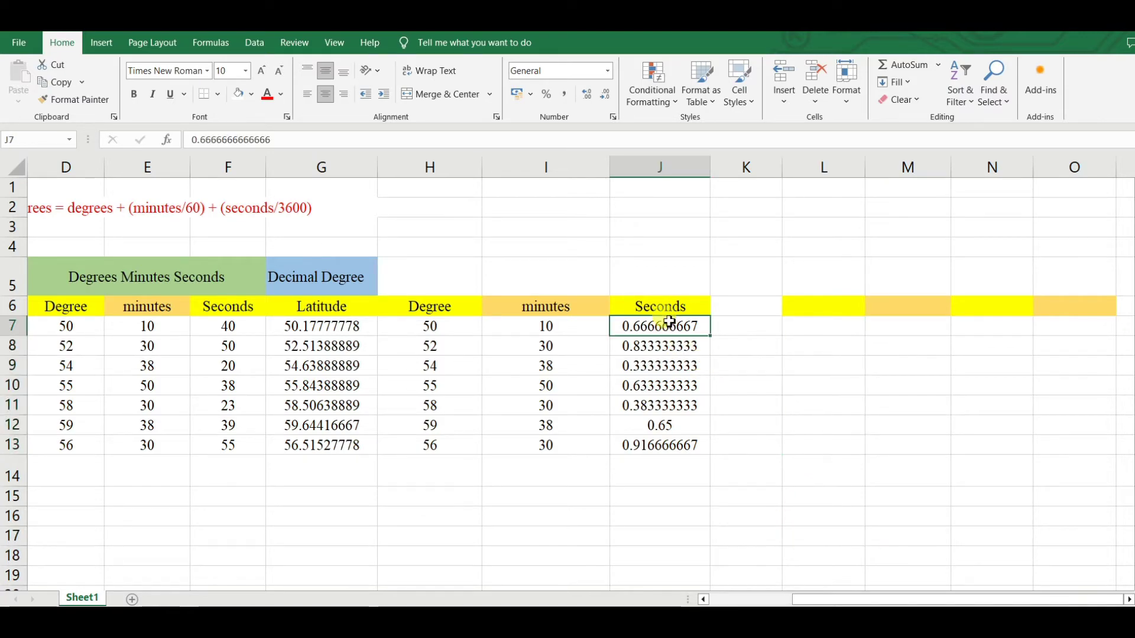
{"action": "left_click", "coordinate": [677, 344]}
{"action": "left_click_drag", "start_coordinate": [676, 324], "coordinate": [669, 440]}
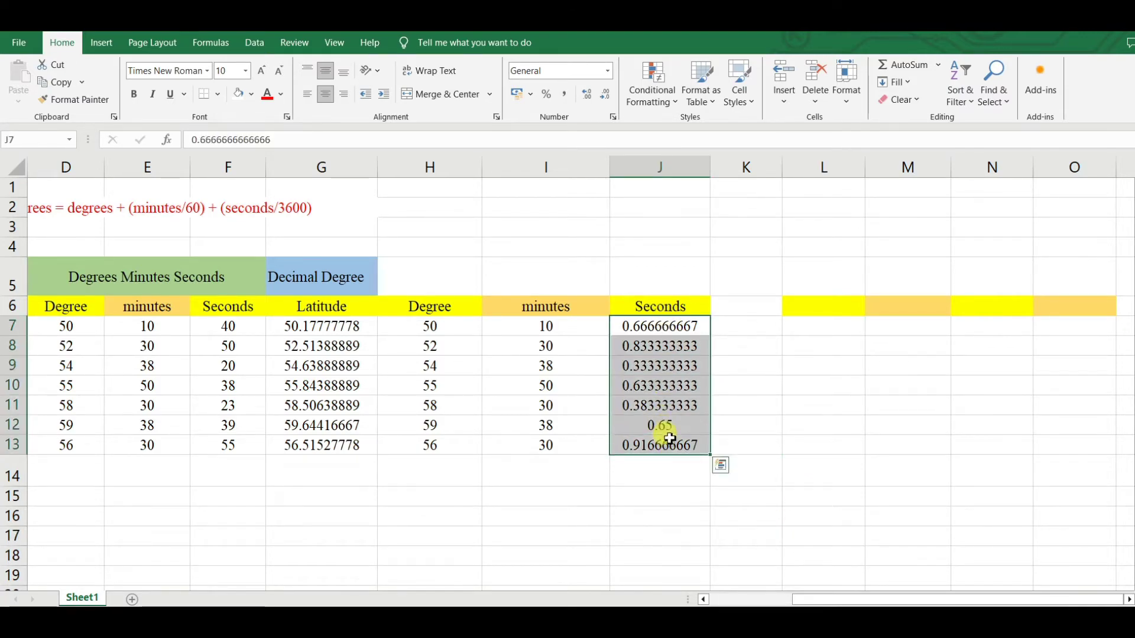
{"action": "key", "text": "ctrl+c"}
{"action": "left_click", "coordinate": [839, 326]}
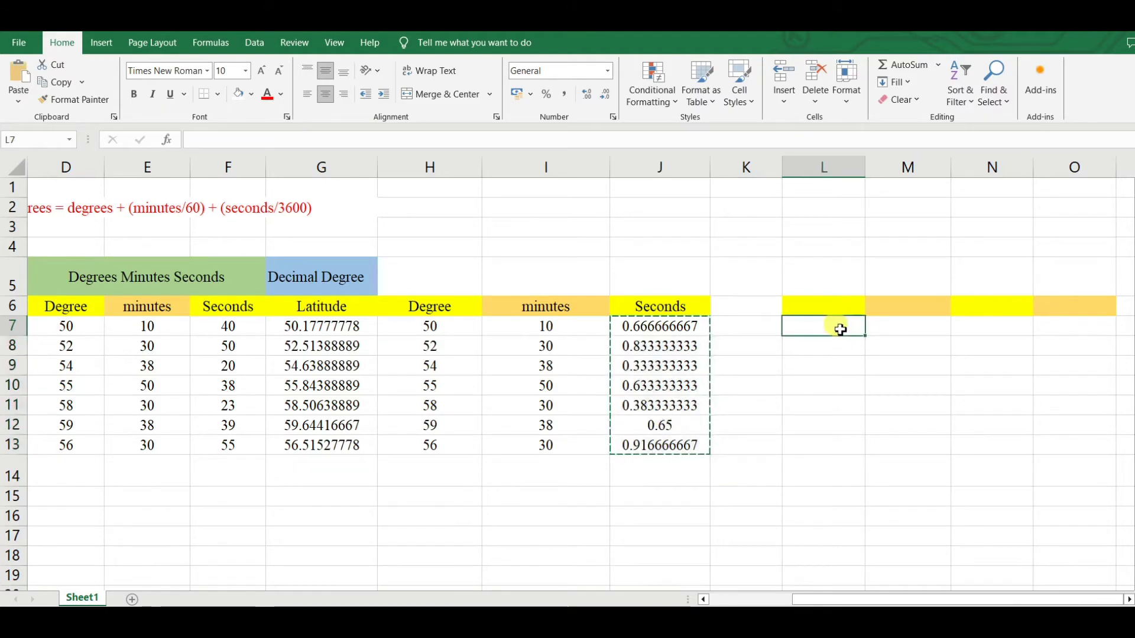
{"action": "right_click", "coordinate": [839, 327]}
{"action": "left_click", "coordinate": [893, 351]}
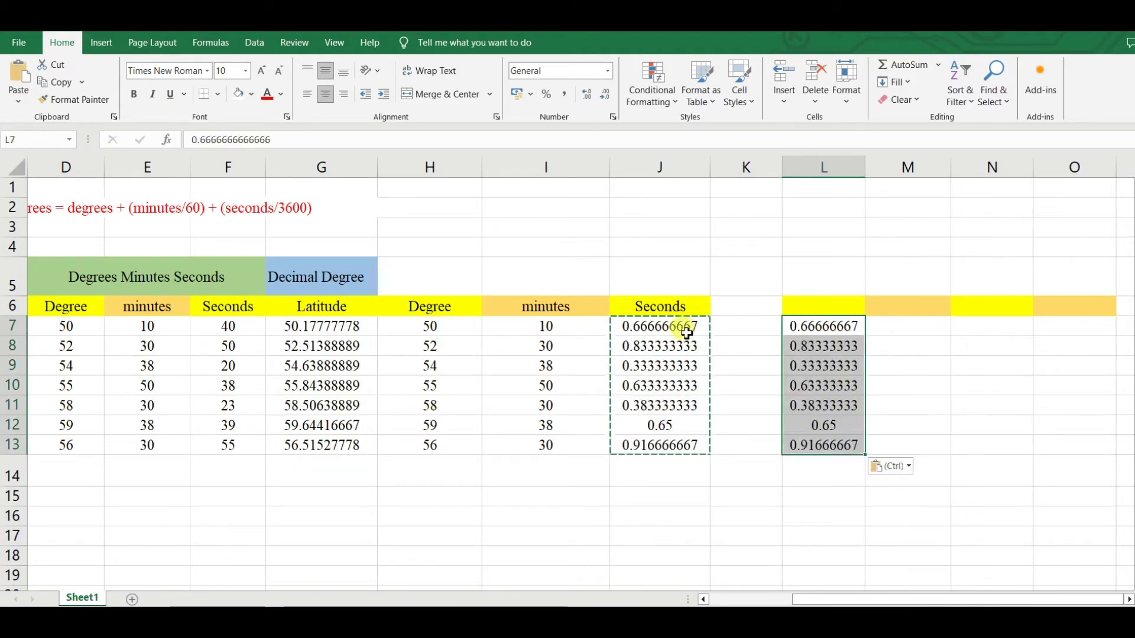
{"action": "left_click_drag", "start_coordinate": [679, 326], "coordinate": [681, 448]}
Clear the Seconds cells, then enter =L7*60 in M7 and fill it down to M13.
{"action": "key", "text": "Delete"}
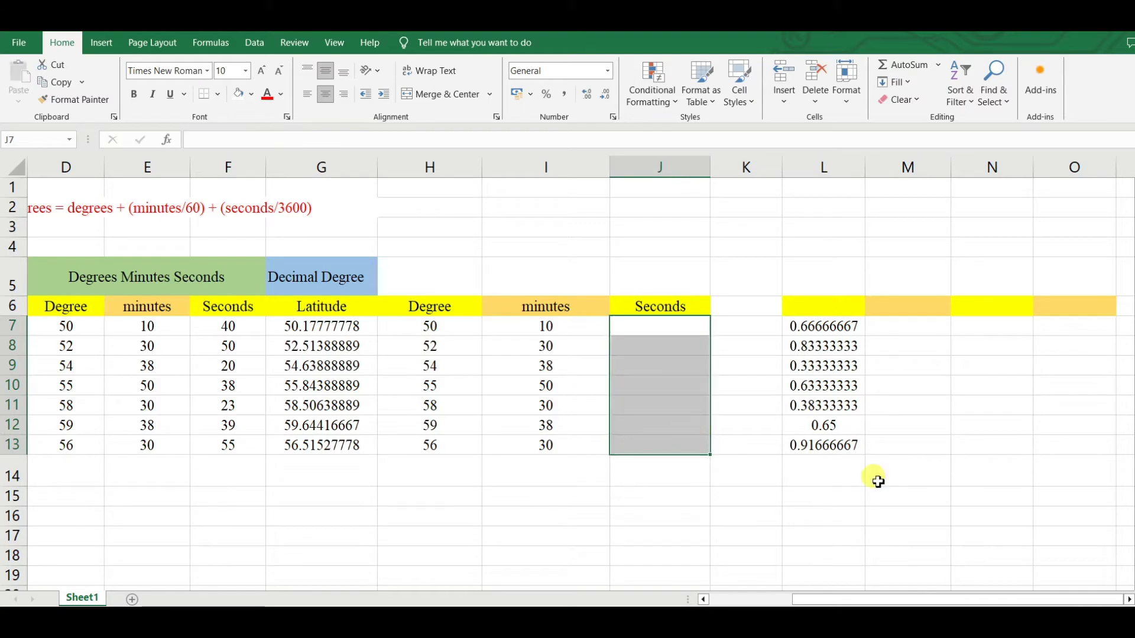
{"action": "left_click", "coordinate": [895, 493]}
{"action": "left_click", "coordinate": [893, 331]}
{"action": "type", "text": "="}
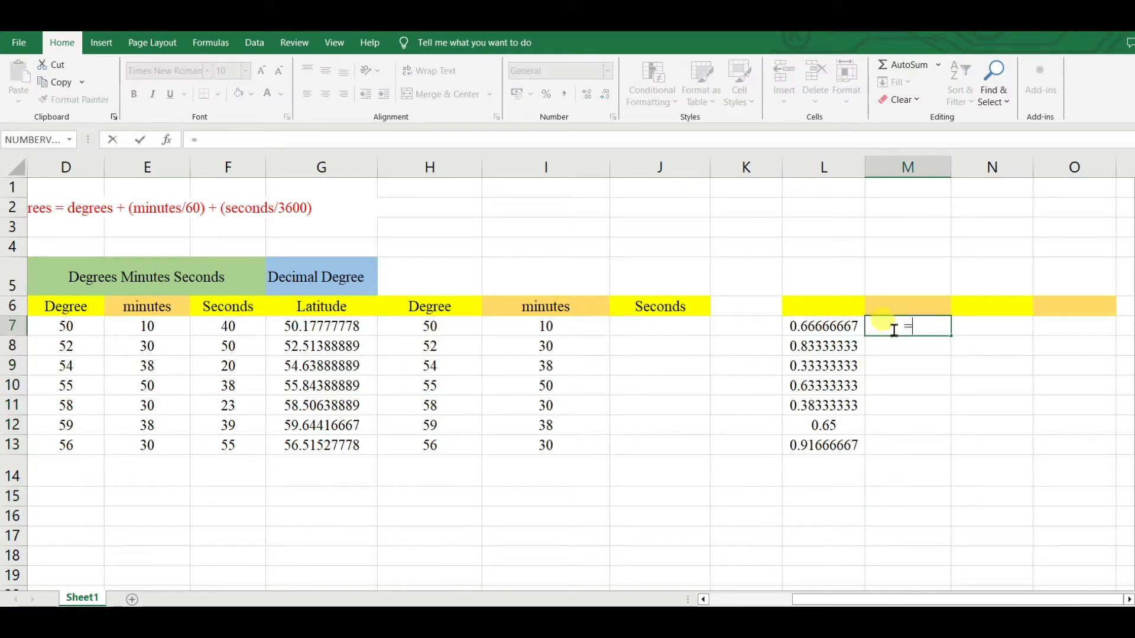
{"action": "left_click", "coordinate": [833, 326]}
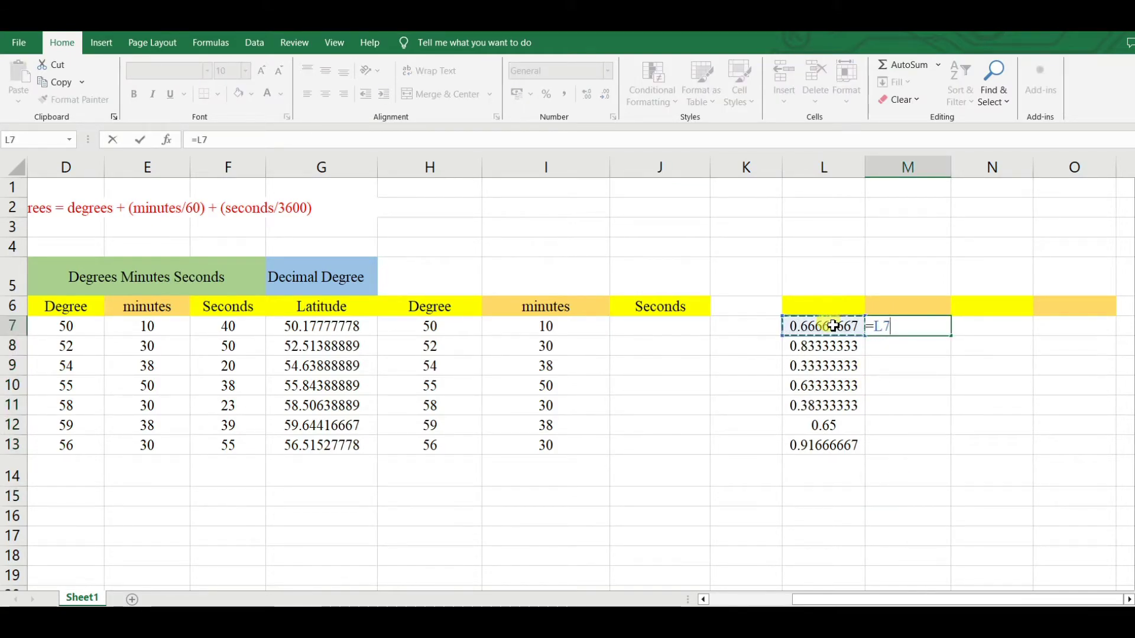
{"action": "type", "text": "*60"}
{"action": "key", "text": "Return"}
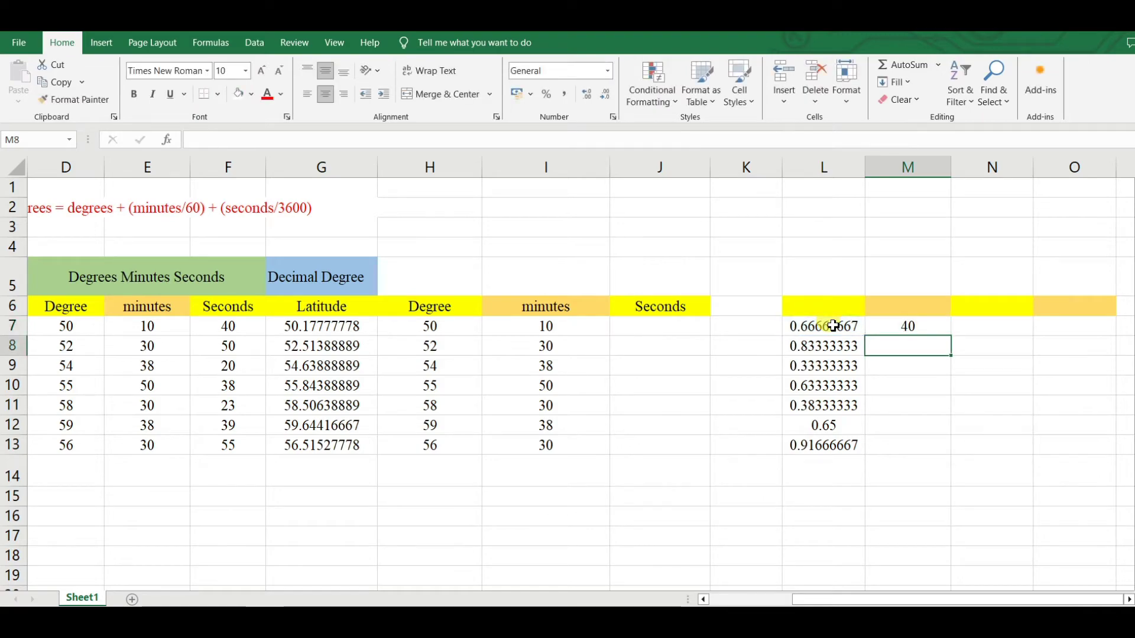
{"action": "left_click", "coordinate": [939, 330]}
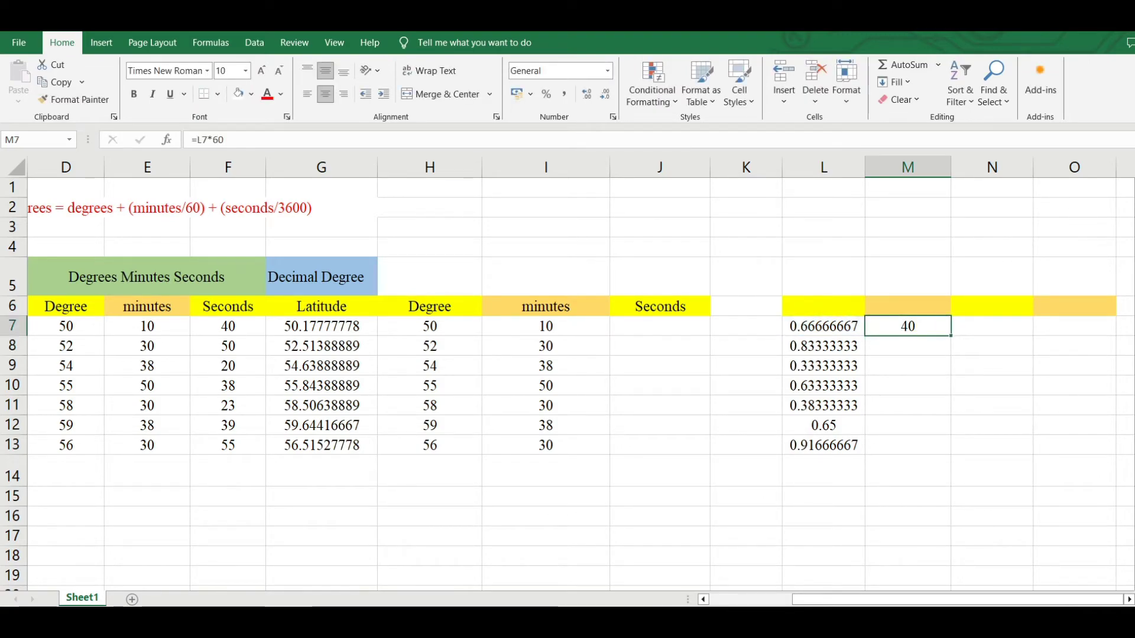
{"action": "left_click_drag", "start_coordinate": [949, 335], "coordinate": [946, 450]}
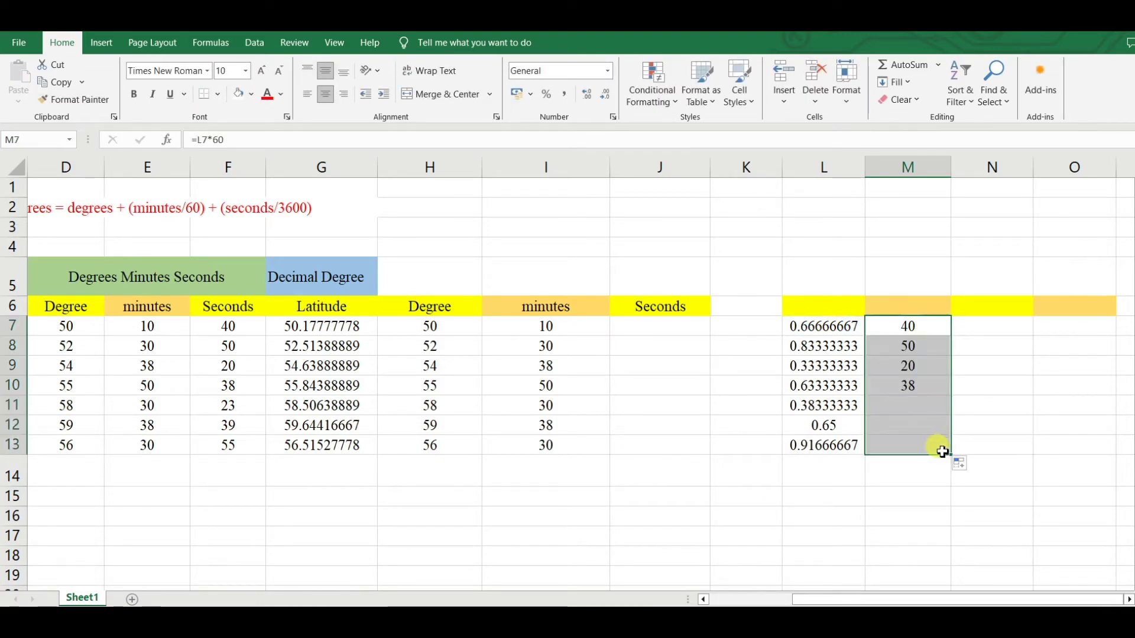
Check M7's precision with extra decimal places, then copy the whole seconds in M7:M13.
{"action": "left_click", "coordinate": [939, 508]}
{"action": "left_click", "coordinate": [934, 326]}
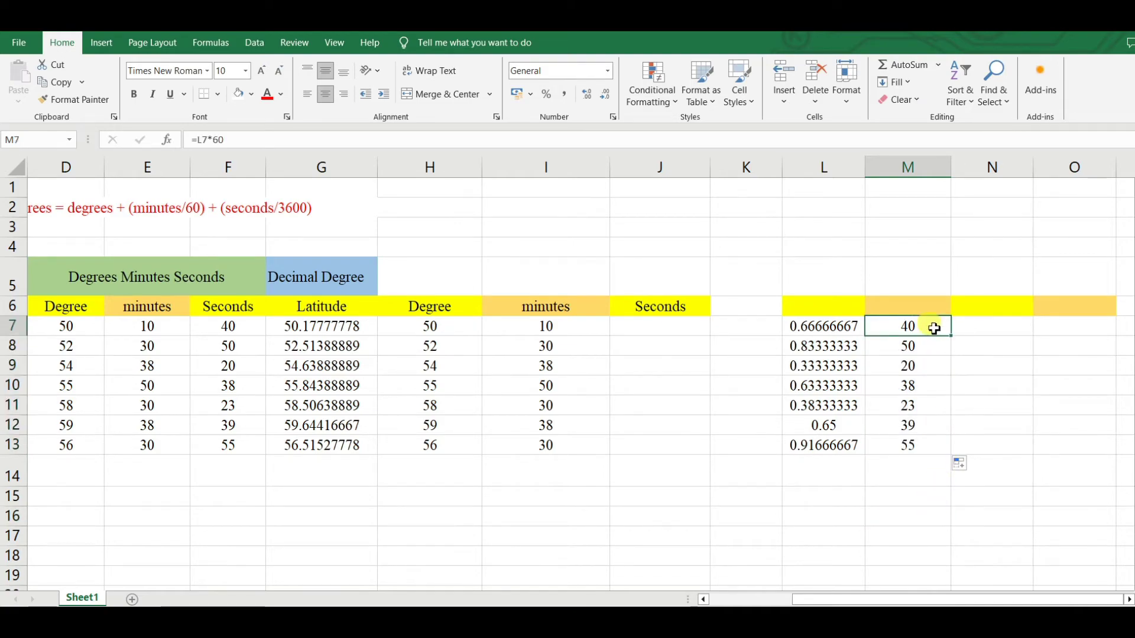
{"action": "left_click", "coordinate": [610, 95]}
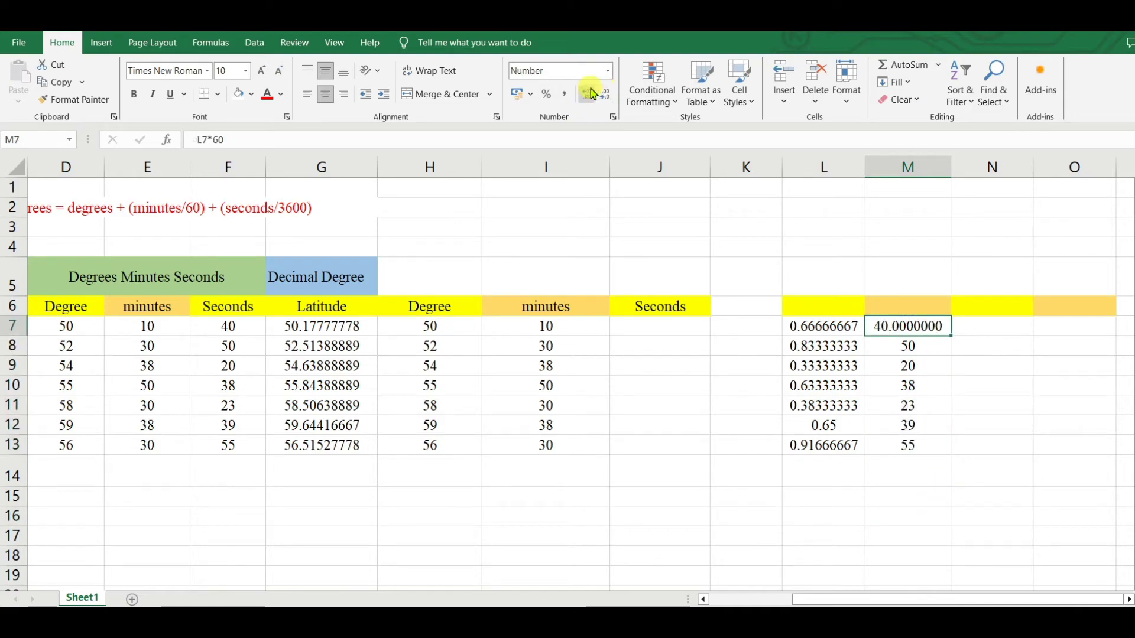
{"action": "left_click", "coordinate": [591, 93]}
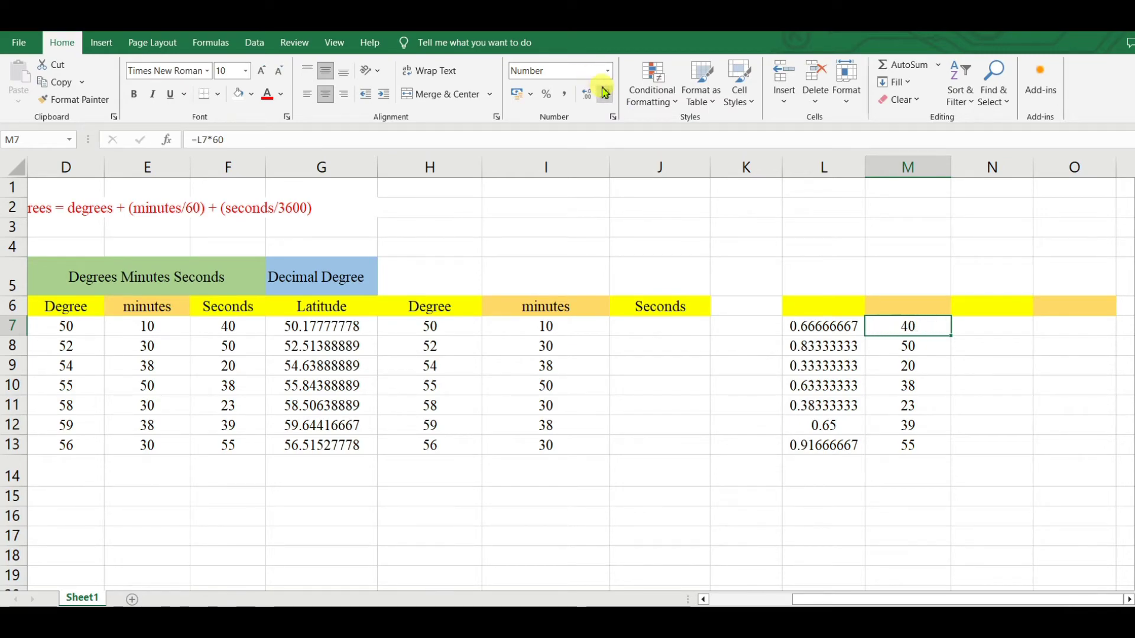
{"action": "left_click", "coordinate": [975, 515]}
{"action": "left_click_drag", "start_coordinate": [906, 329], "coordinate": [908, 420]}
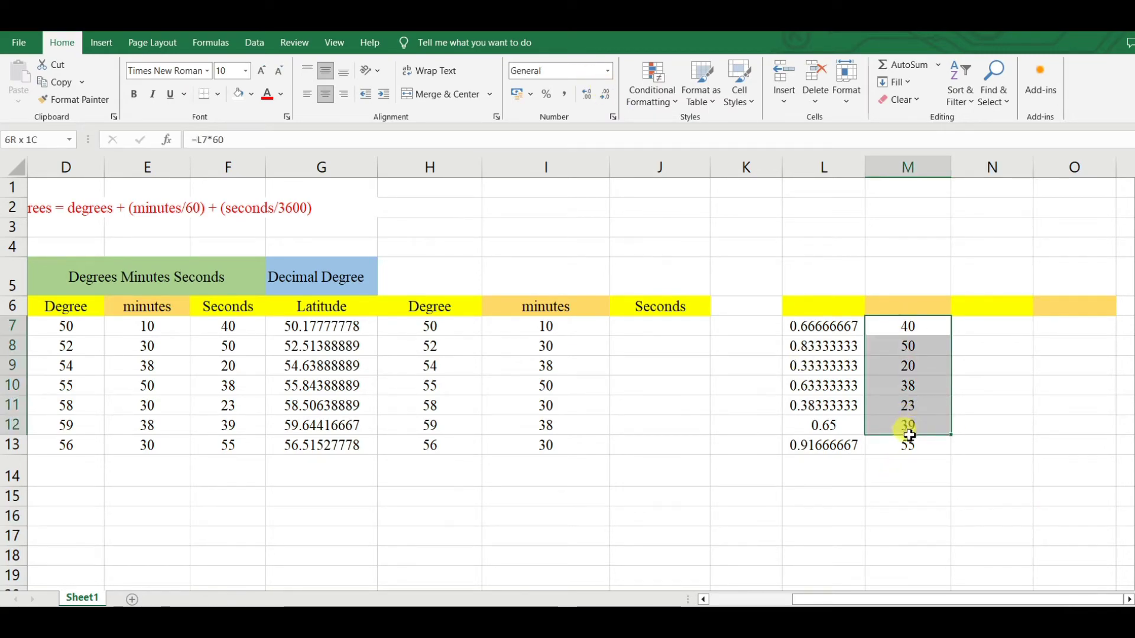
{"action": "key", "text": "ctrl+c"}
Paste the copied seconds into J7:J13 as values: 40, 50, 20, 38, 23, 39, 55.
{"action": "left_click", "coordinate": [656, 325]}
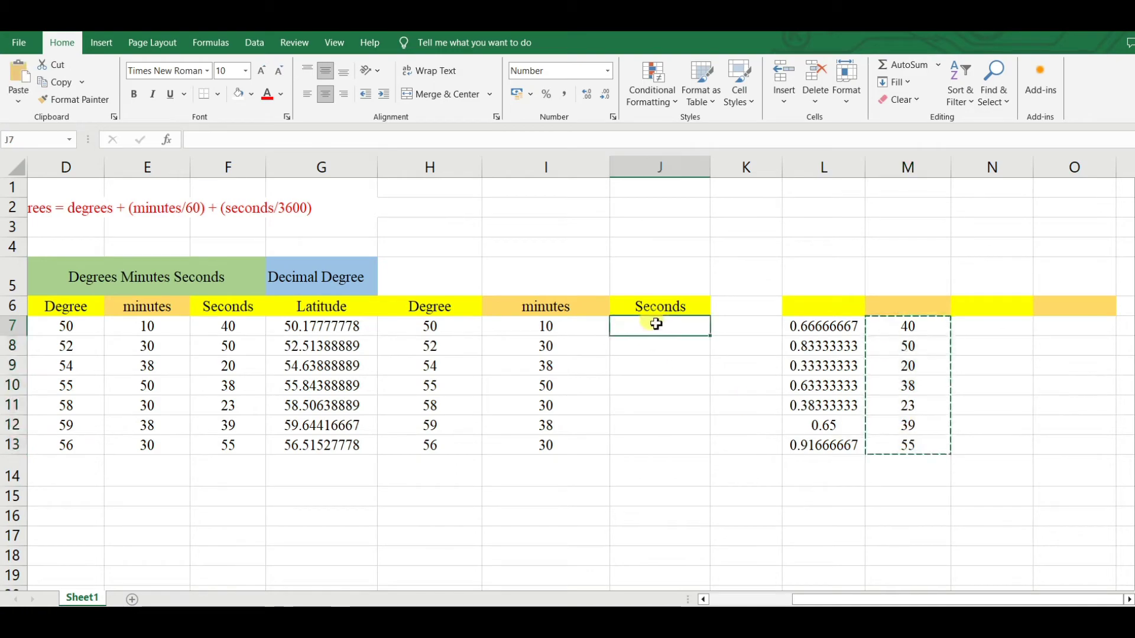
{"action": "right_click", "coordinate": [660, 326]}
{"action": "left_click", "coordinate": [714, 346]}
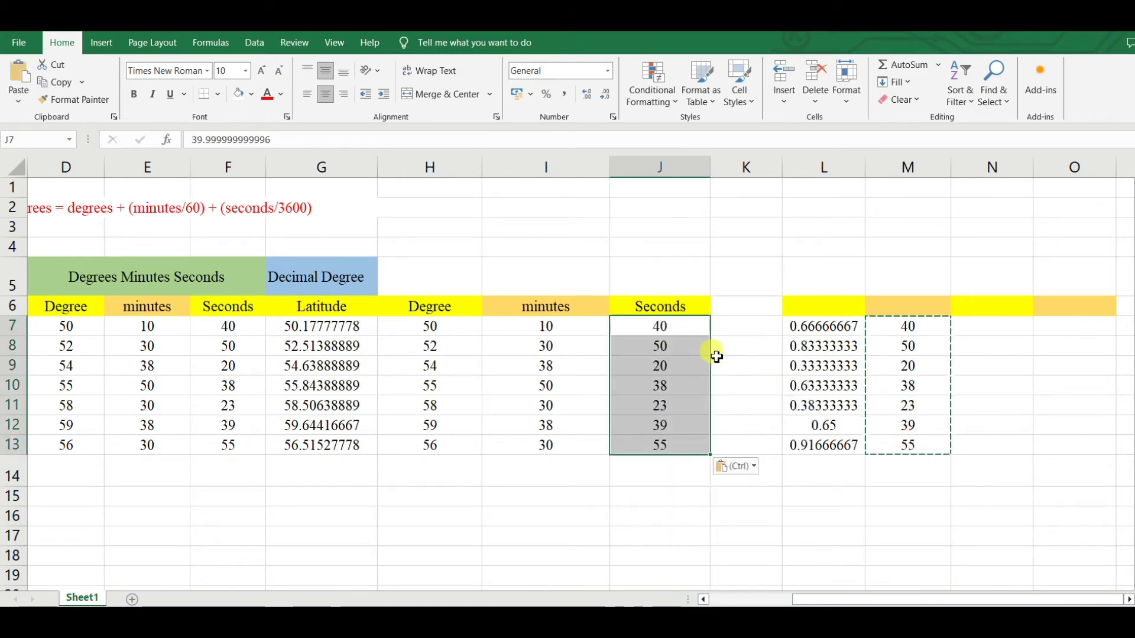
{"action": "left_click", "coordinate": [922, 516]}
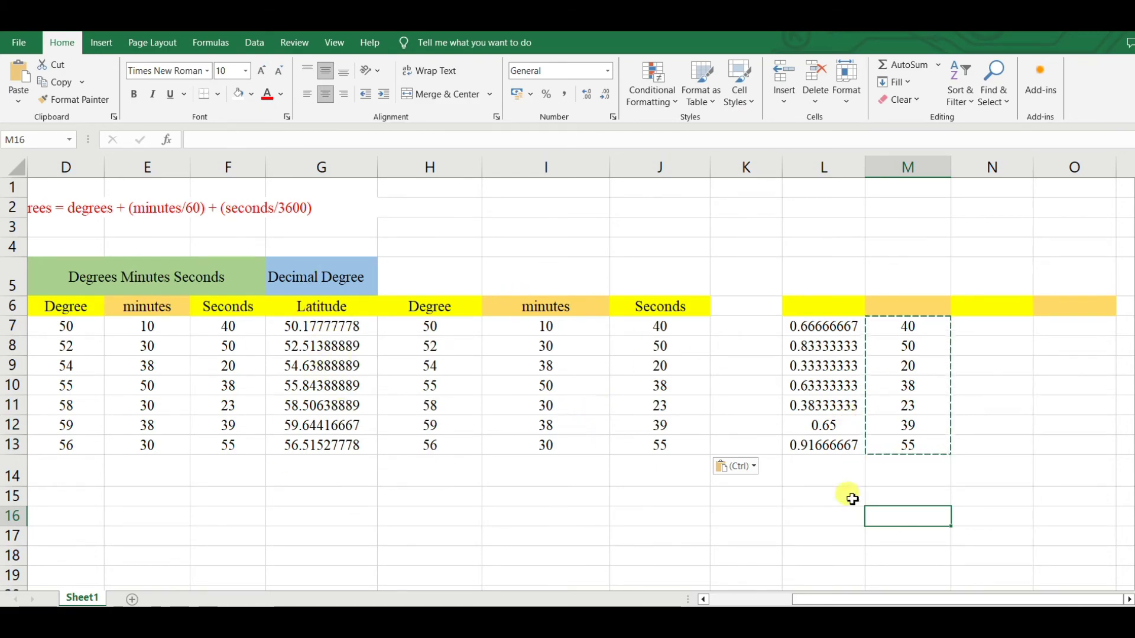
Delete the helper values in L7:L13 and column M, then scroll back left.
{"action": "left_click_drag", "start_coordinate": [827, 326], "coordinate": [842, 440]}
{"action": "key", "text": "Delete"}
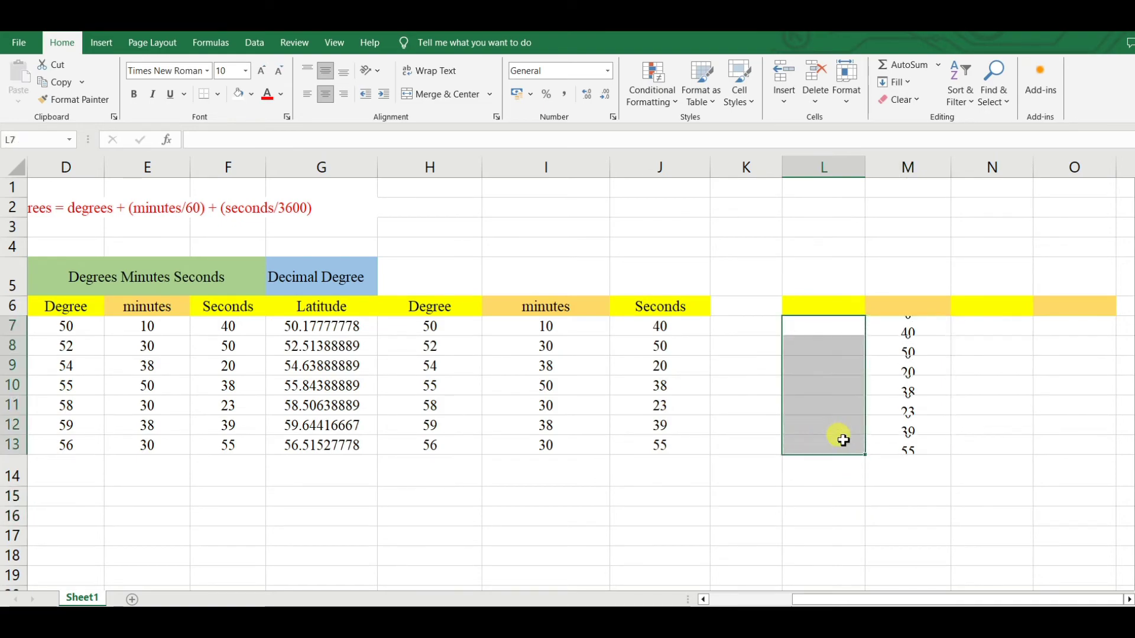
{"action": "left_click_drag", "start_coordinate": [908, 308], "coordinate": [913, 478]}
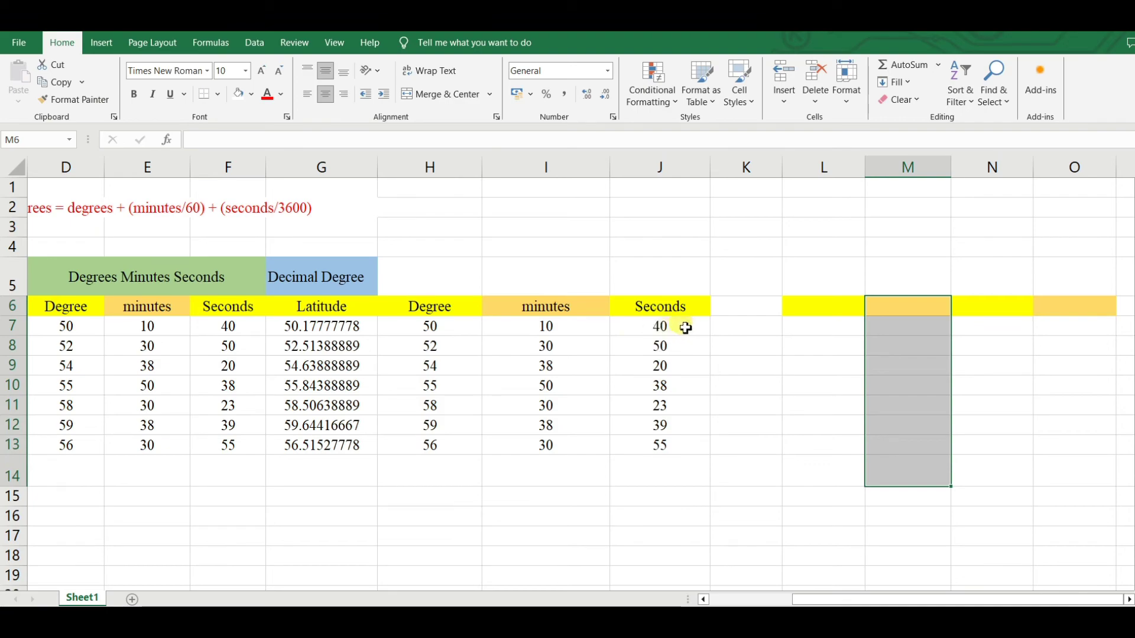
{"action": "left_click", "coordinate": [760, 332]}
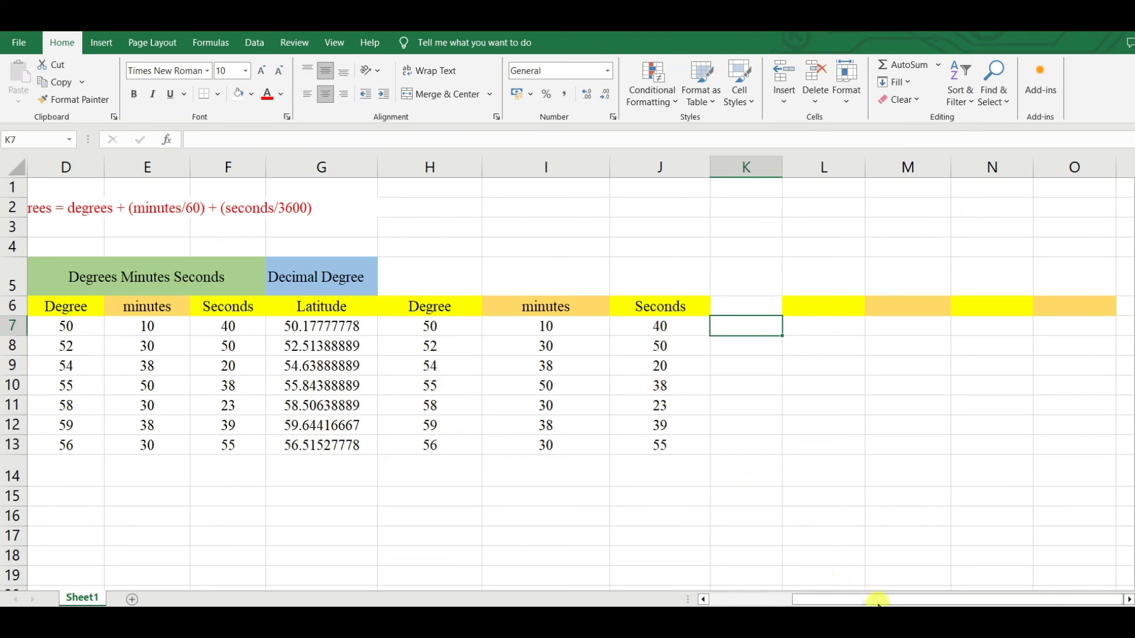
{"action": "left_click_drag", "start_coordinate": [859, 600], "coordinate": [704, 600]}
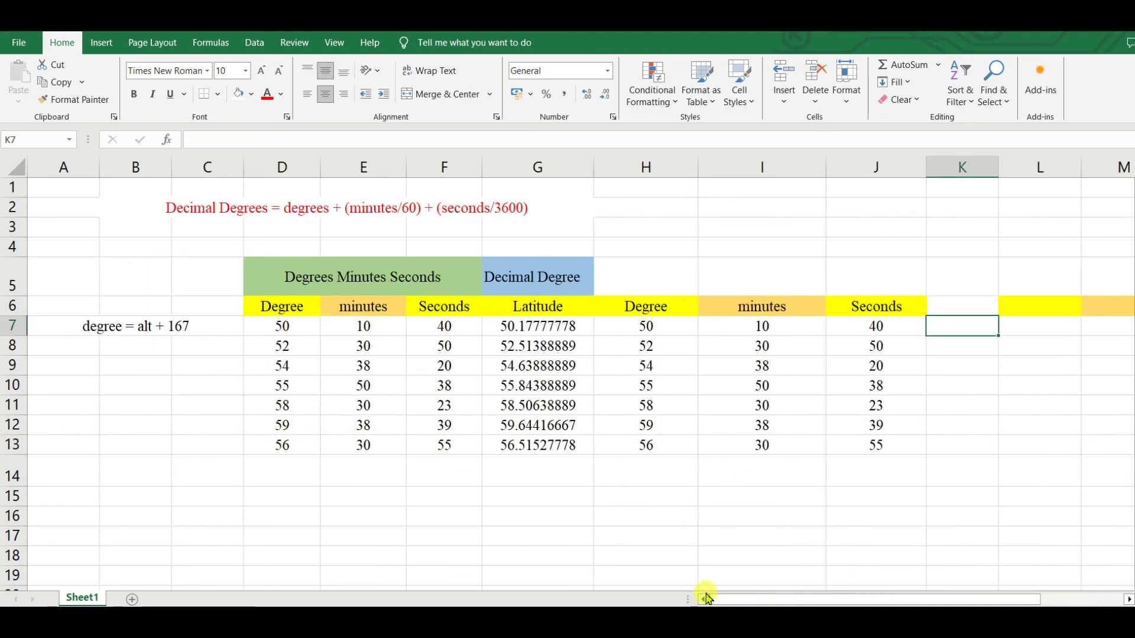